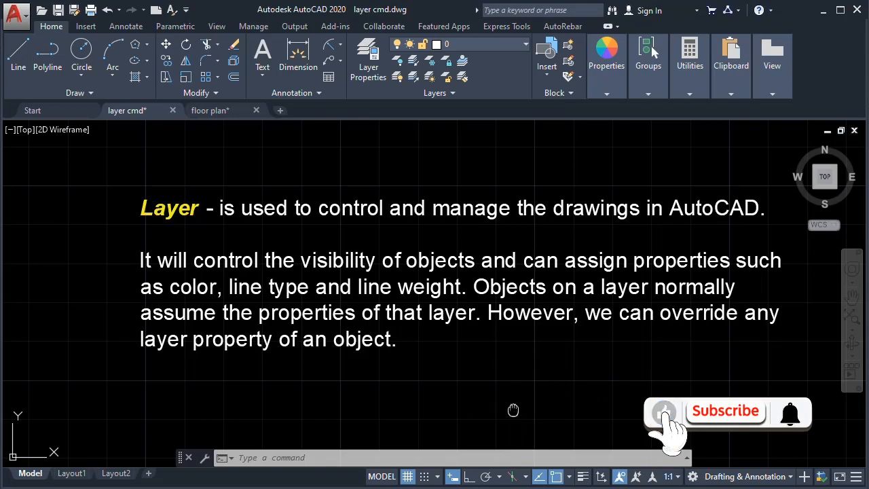
Step: Read the notes explaining what layers do and what the Defpoints Layer is
middle_drag(513, 410, 523, 302)
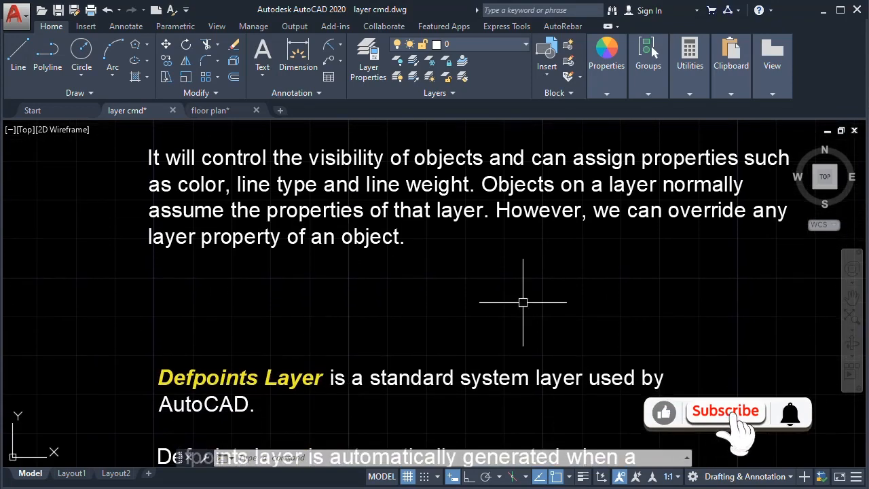
middle_drag(505, 375, 502, 206)
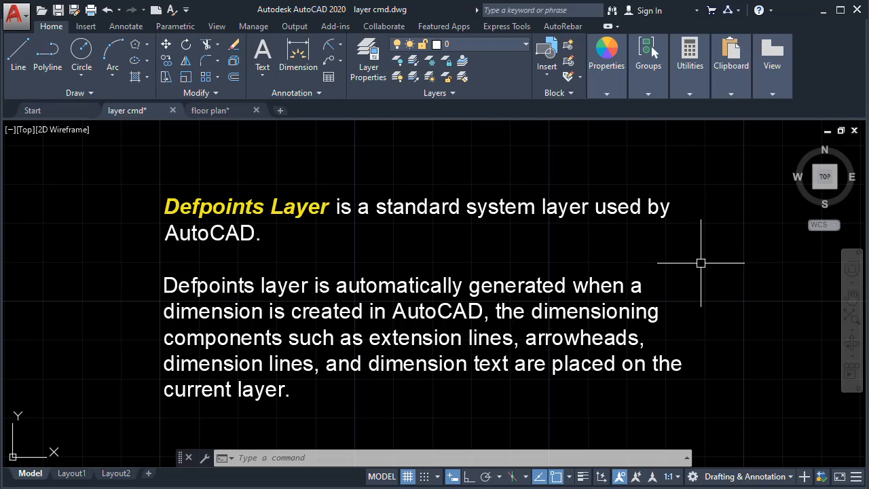
middle_drag(453, 140, 441, 290)
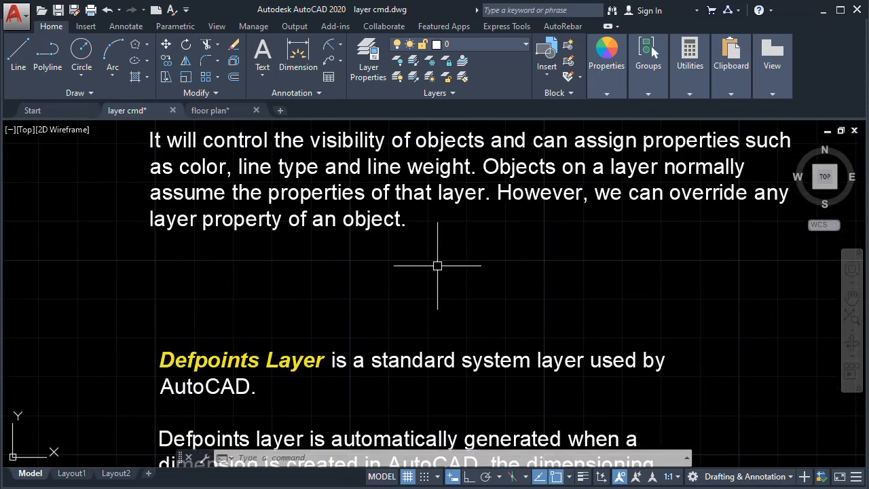
scroll(440, 263, down, 3)
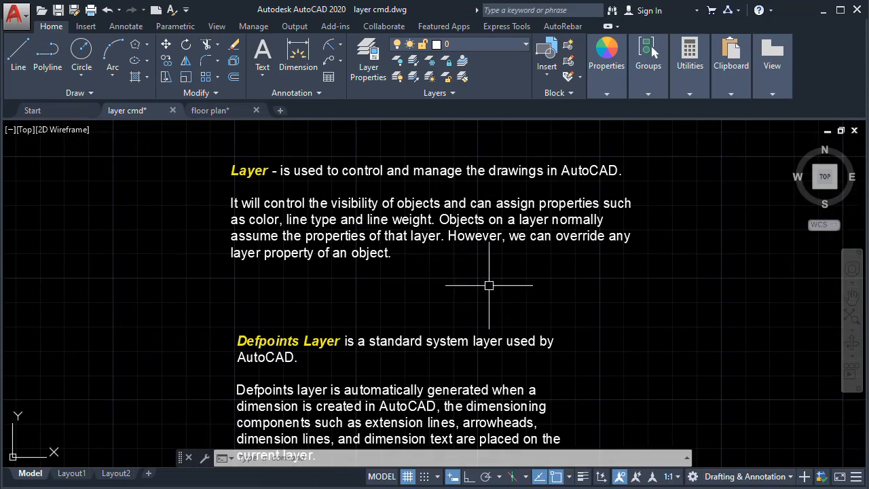
middle_drag(489, 285, 465, 277)
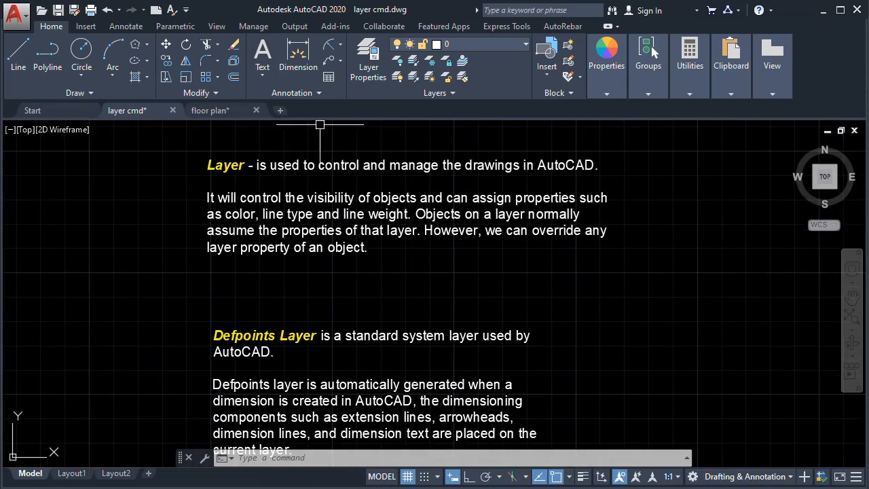
Step: In a new blank drawing, create a layer named object and make it the current layer
click(281, 110)
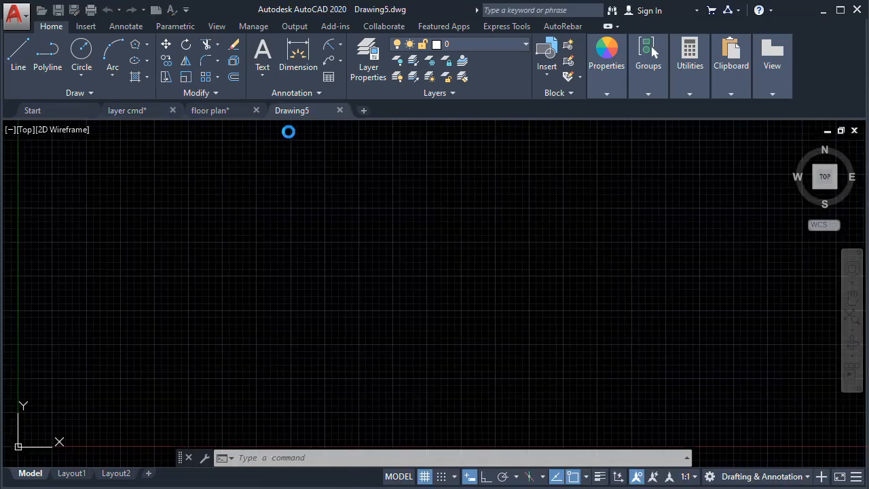
middle_drag(421, 229, 457, 262)
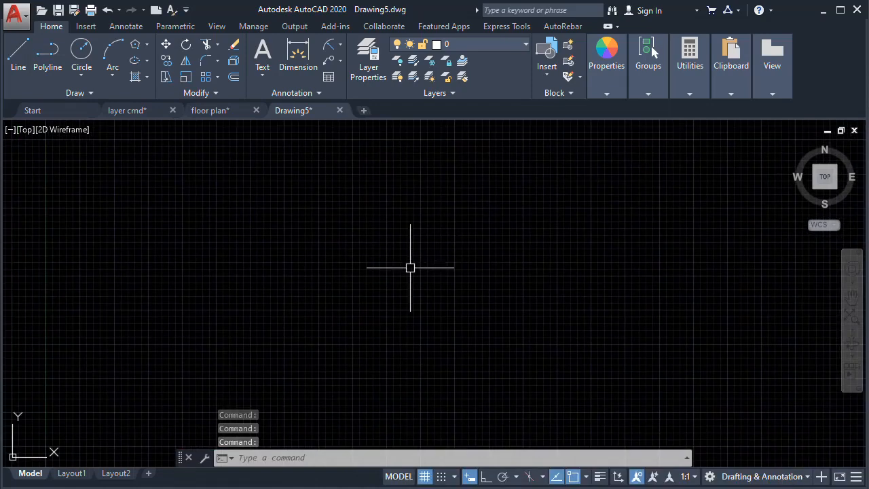
click(370, 75)
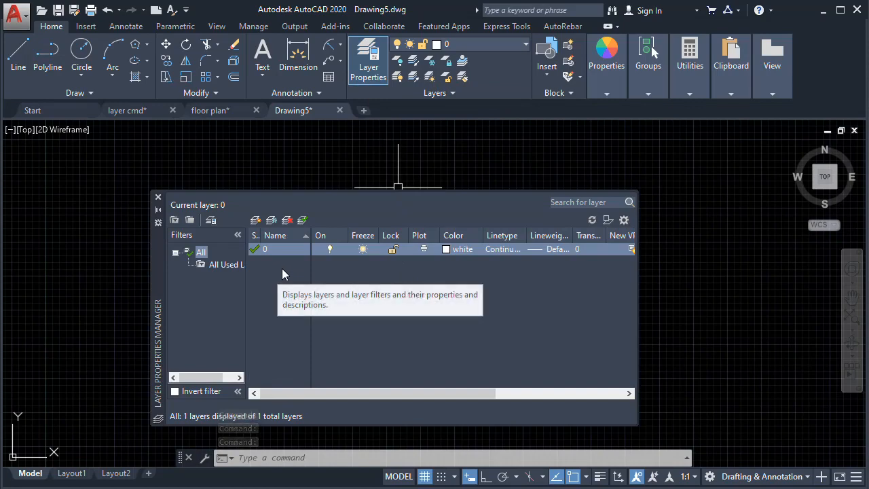
click(254, 222)
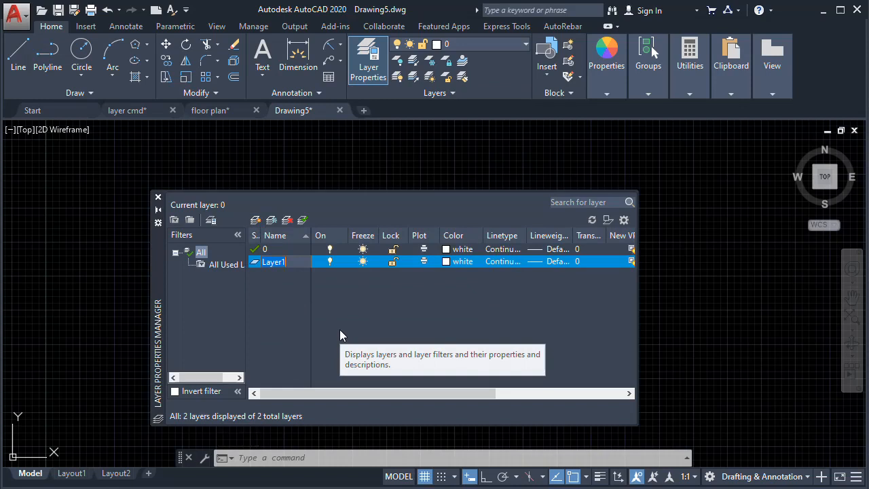
text(object)
key(Return)
double_click(253, 266)
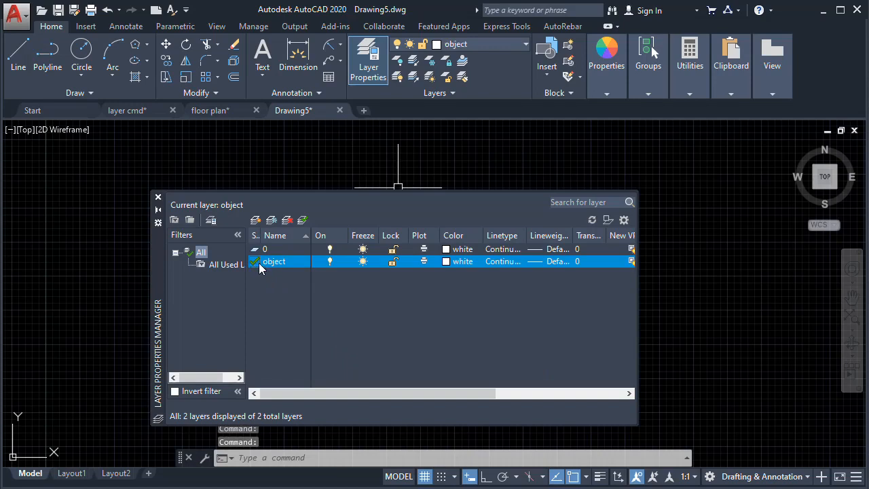
click(157, 200)
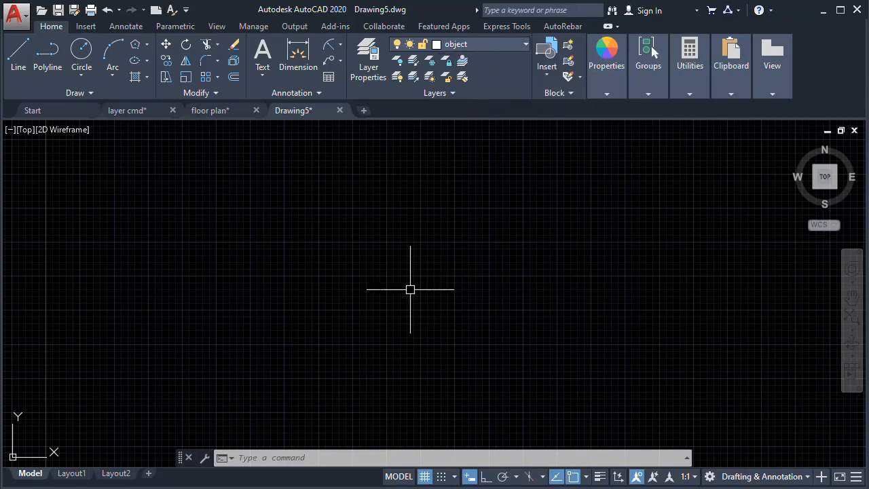
Step: Draw a circle with a diameter of 2 near the middle of the drawing
click(75, 53)
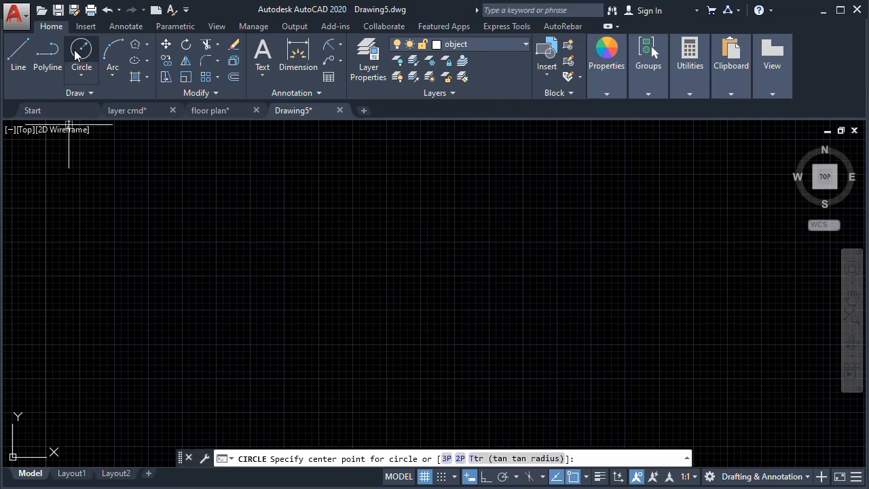
click(383, 241)
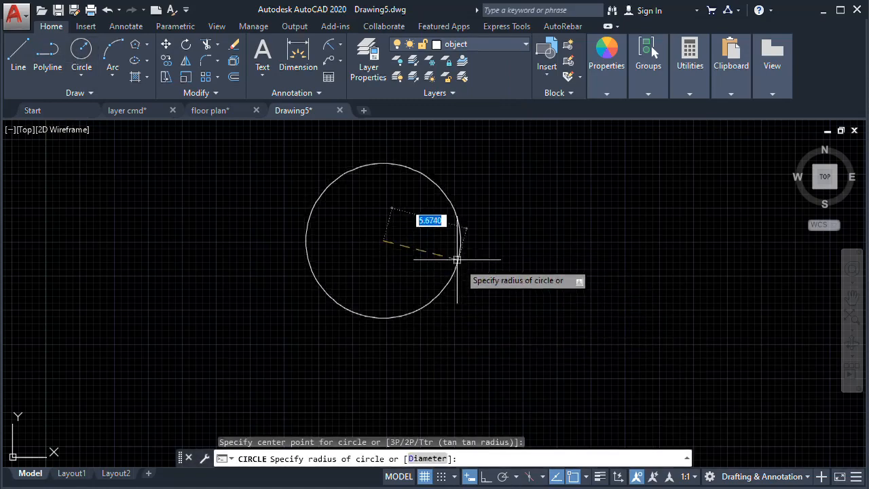
text(d)
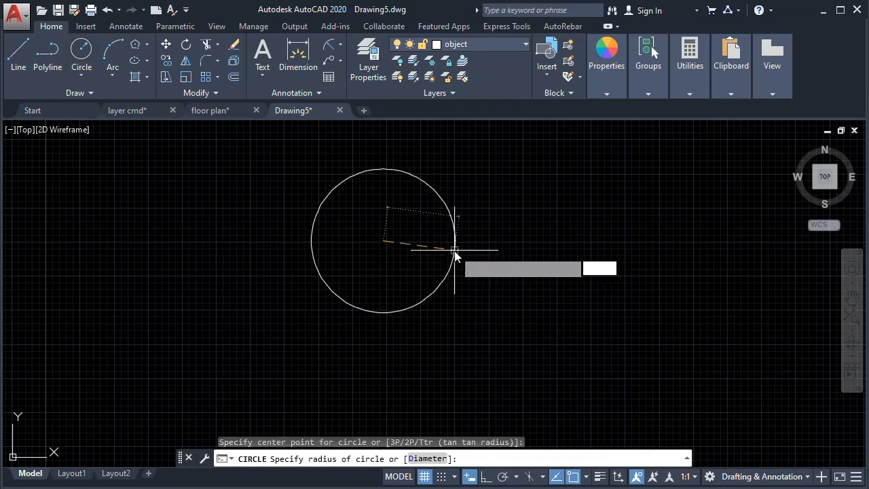
key(Return)
text(2)
key(Return)
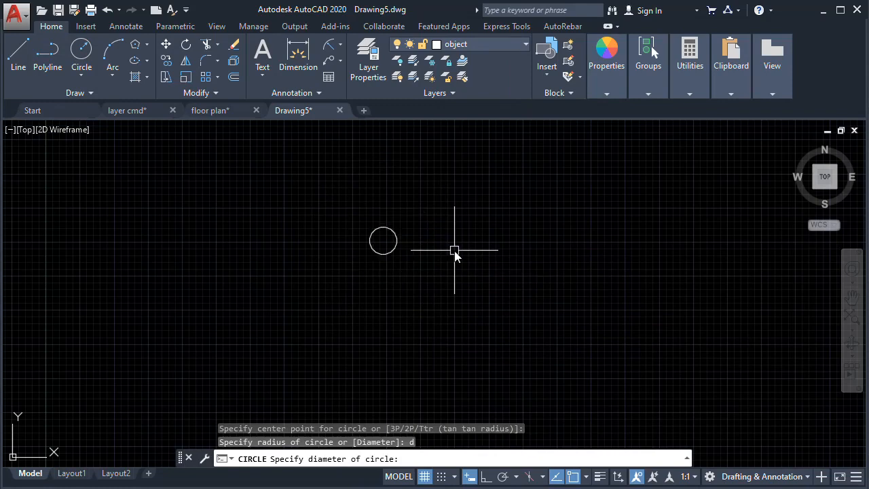
Step: Draw a six-sided polygon centred on the circle and circumscribed about it, with its radius reaching the circle's right quadrant
scroll(376, 239, up, 5)
scroll(378, 238, up, 1)
middle_drag(378, 238, 351, 264)
scroll(322, 275, down, 1)
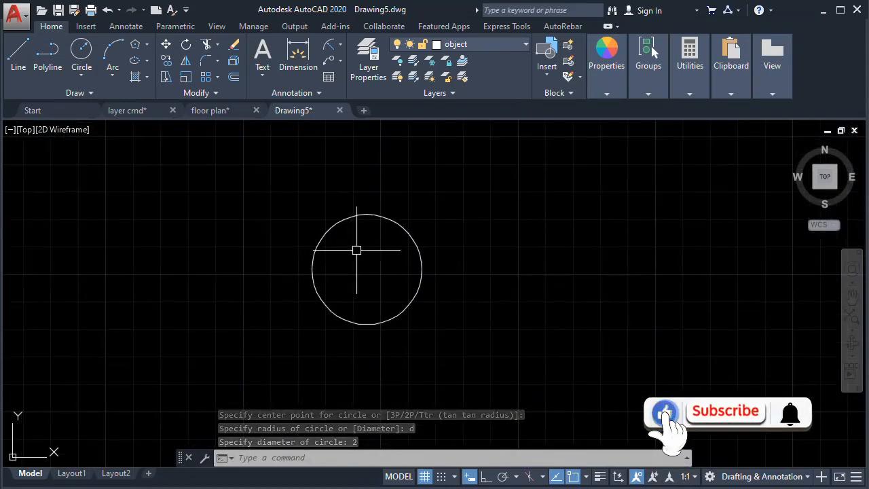
click(137, 45)
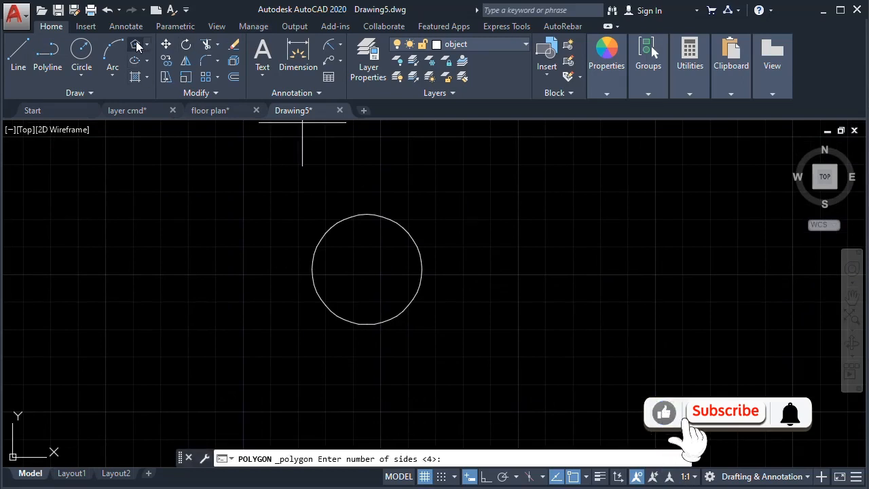
text(6)
key(Return)
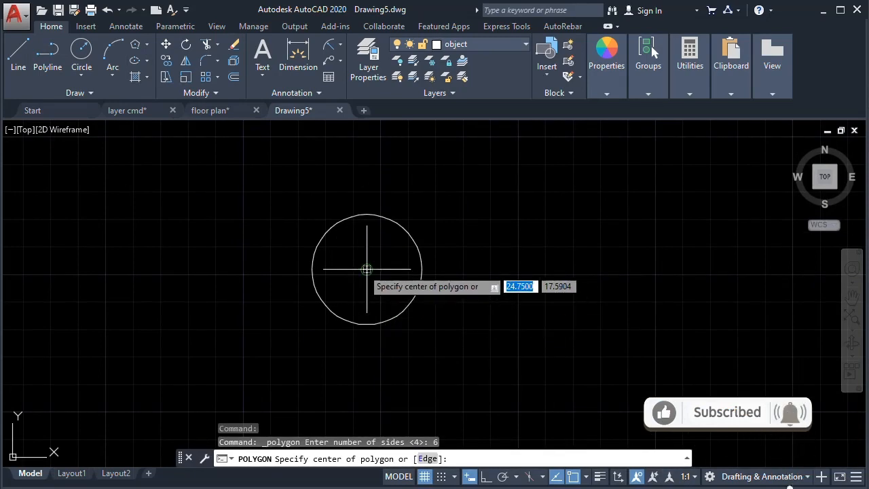
click(367, 268)
click(408, 318)
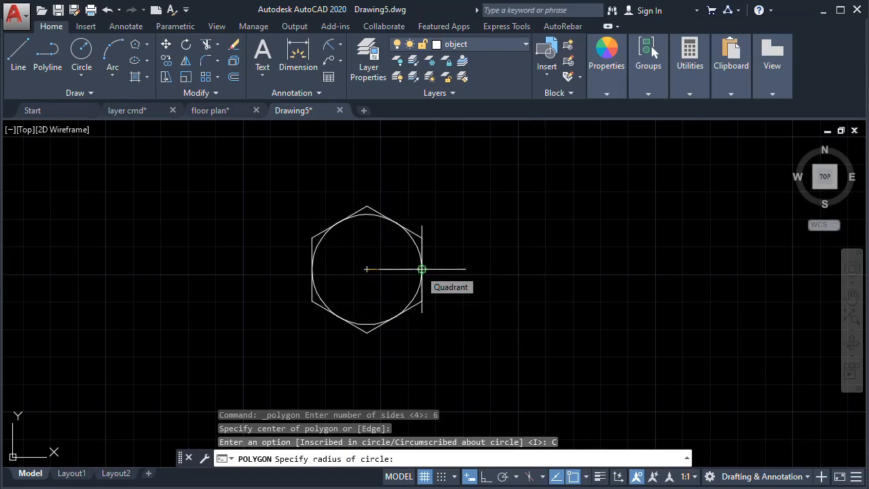
click(421, 269)
middle_drag(359, 270, 383, 263)
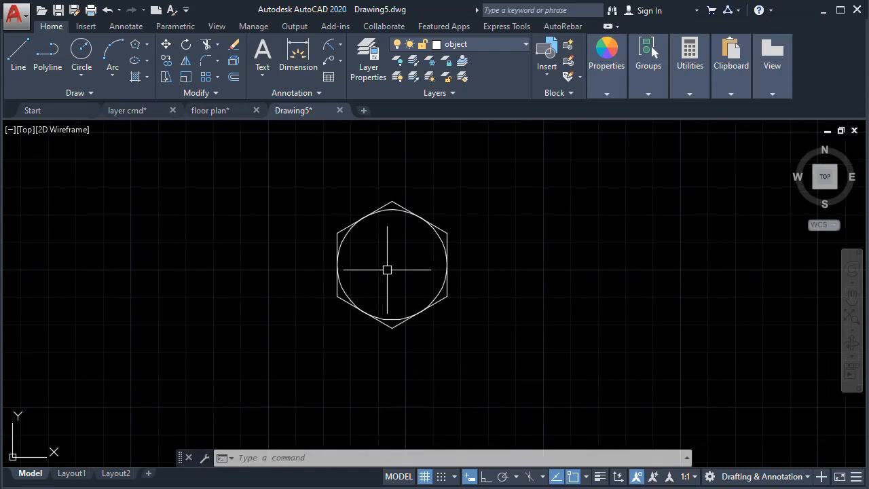
scroll(383, 266, up, 3)
middle_drag(388, 262, 388, 266)
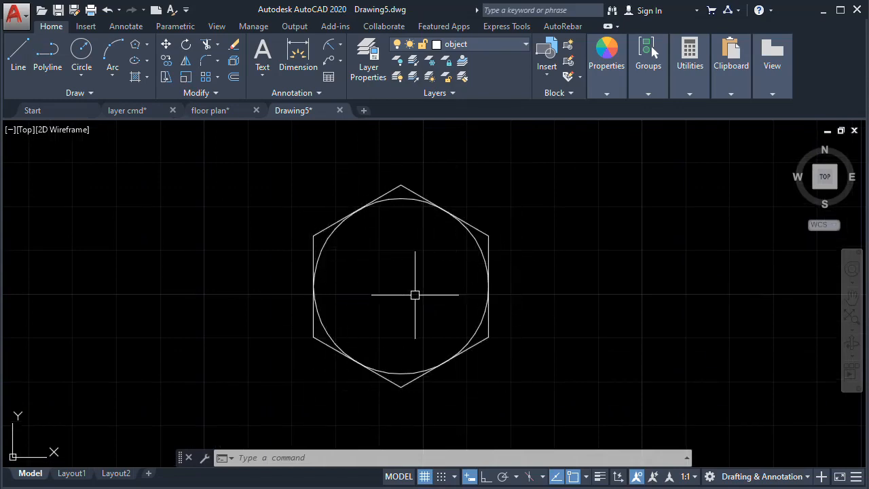
middle_drag(415, 295, 411, 294)
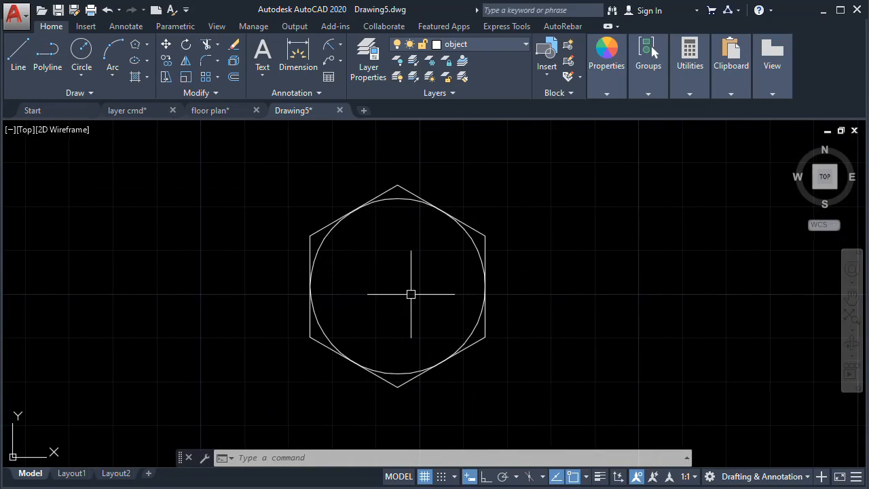
Step: Create a layer named dimension and give it index color 130
click(365, 67)
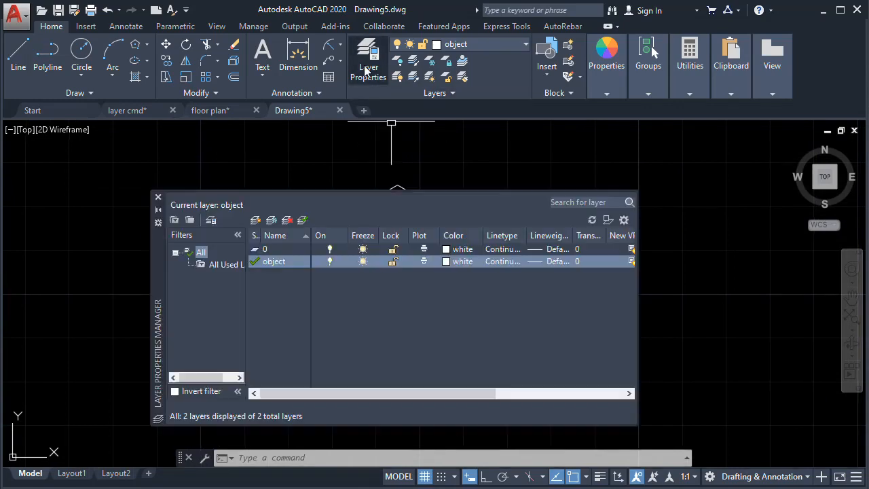
click(256, 221)
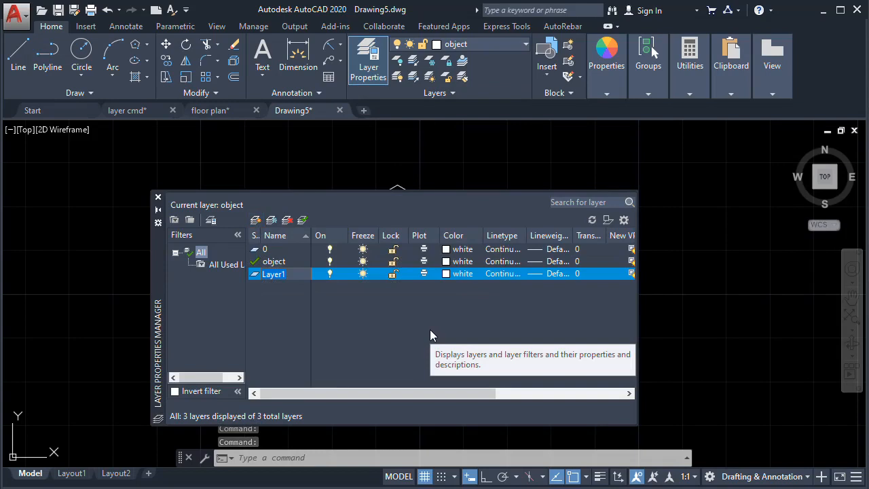
text(dim)
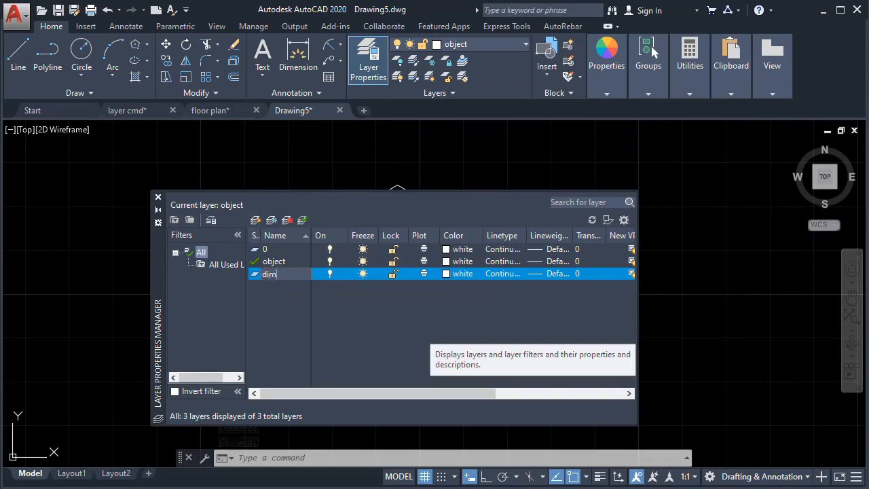
text(ension)
key(Return)
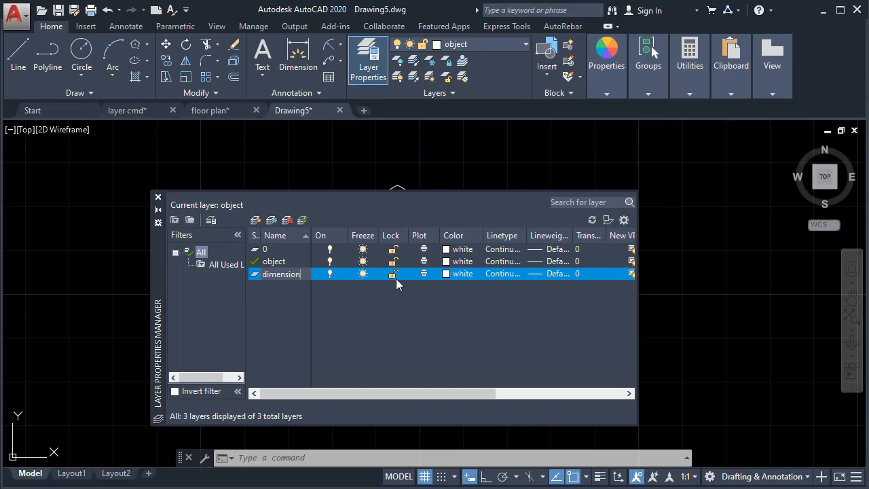
click(446, 274)
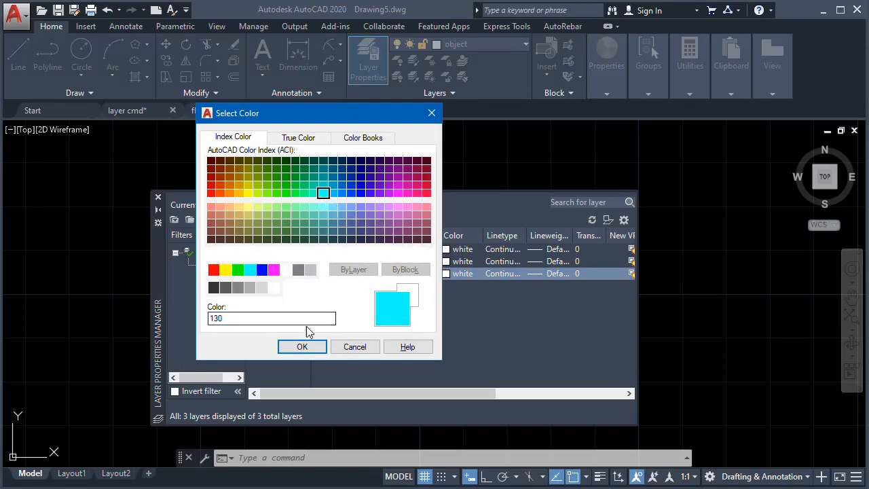
click(303, 352)
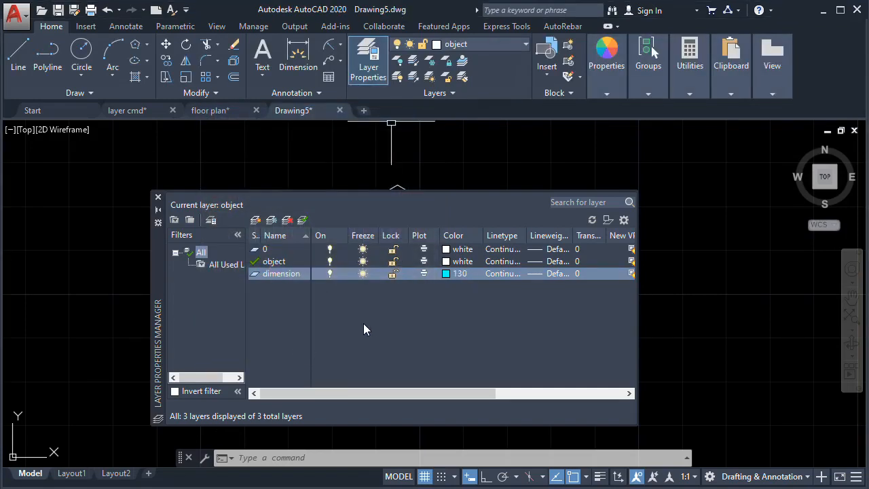
Step: Set the dimension layer's lineweight to 0.09 mm and make it the current layer
drag(339, 397, 395, 396)
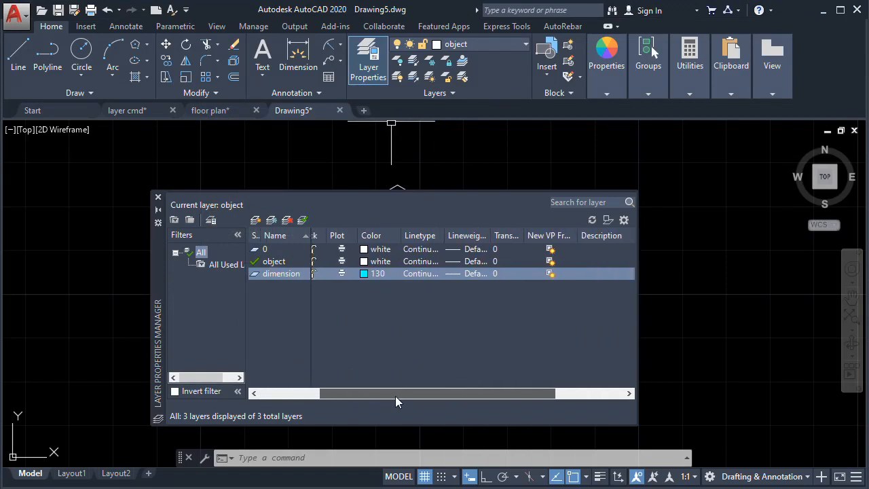
click(466, 272)
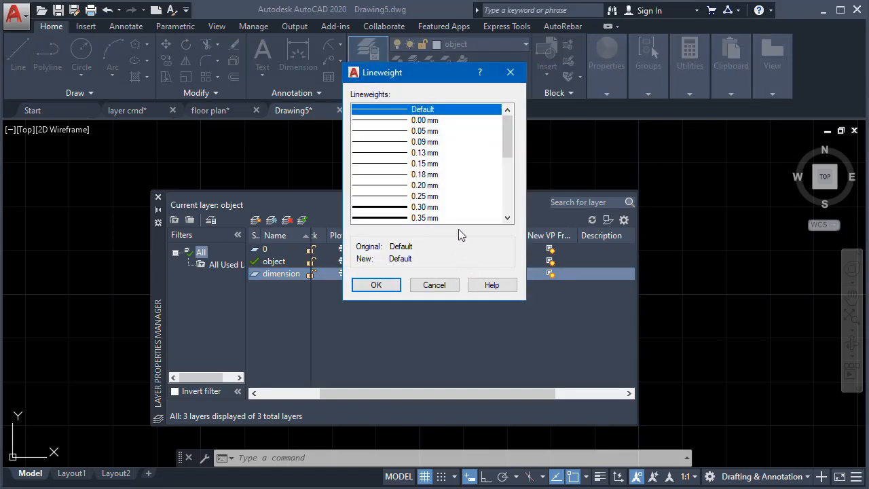
click(426, 142)
click(376, 285)
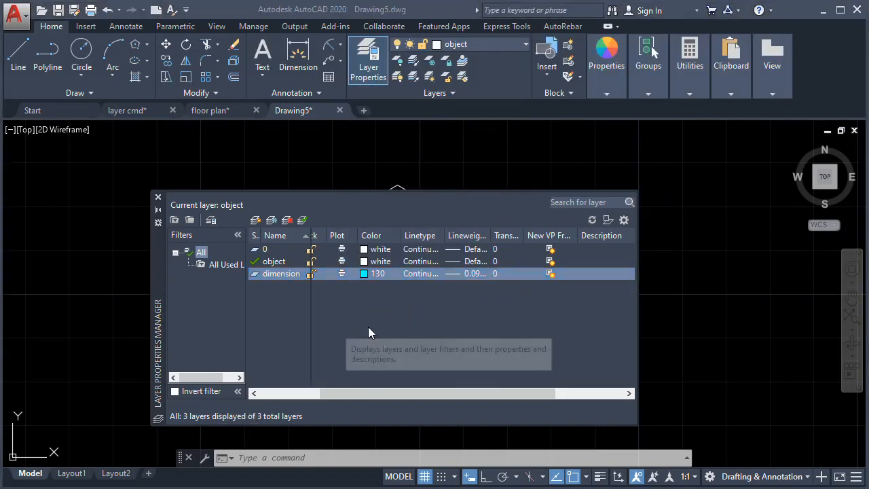
double_click(255, 275)
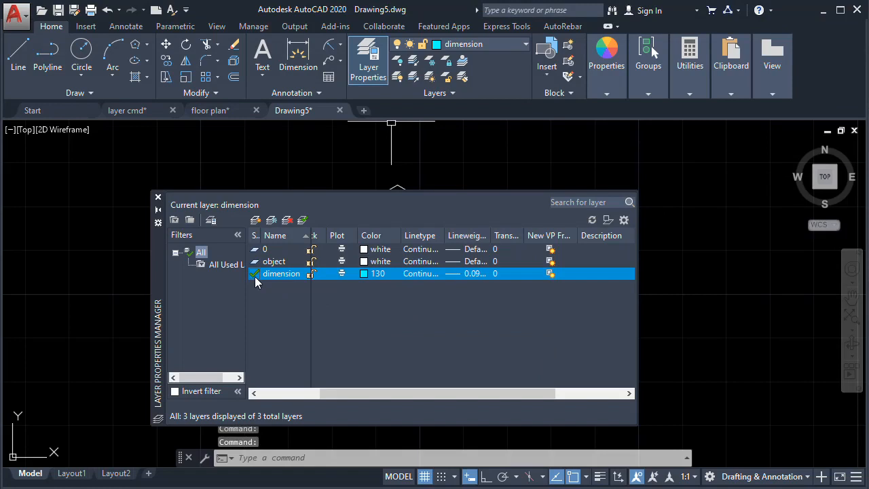
click(159, 197)
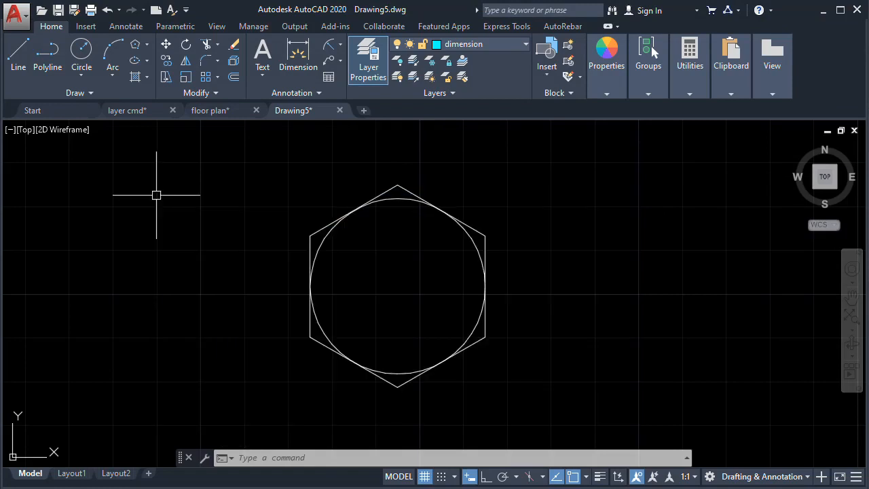
Step: Add a horizontal dimension between the hexagon's upper-left and upper-right corners, placed above the shape
mouse_move(384, 279)
middle_down()
mouse_move(371, 273)
mouse_move(369, 281)
middle_up()
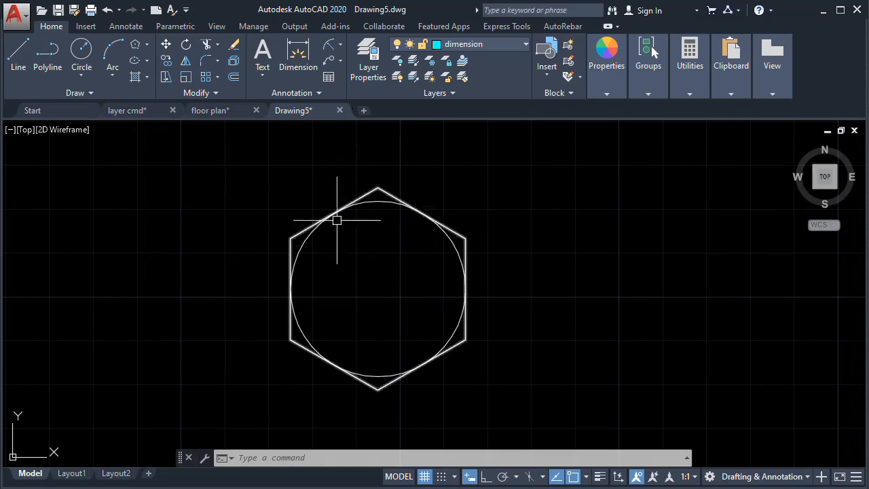
middle_drag(372, 254, 366, 279)
click(298, 55)
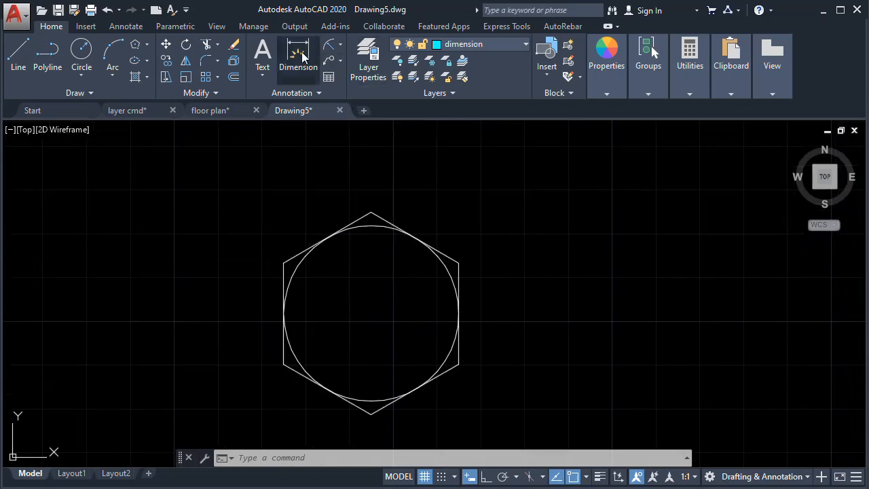
click(283, 263)
click(459, 261)
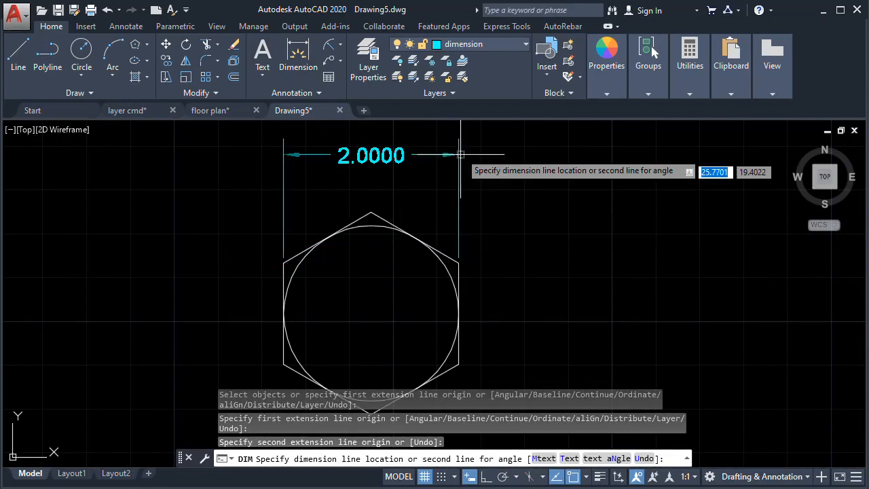
click(457, 145)
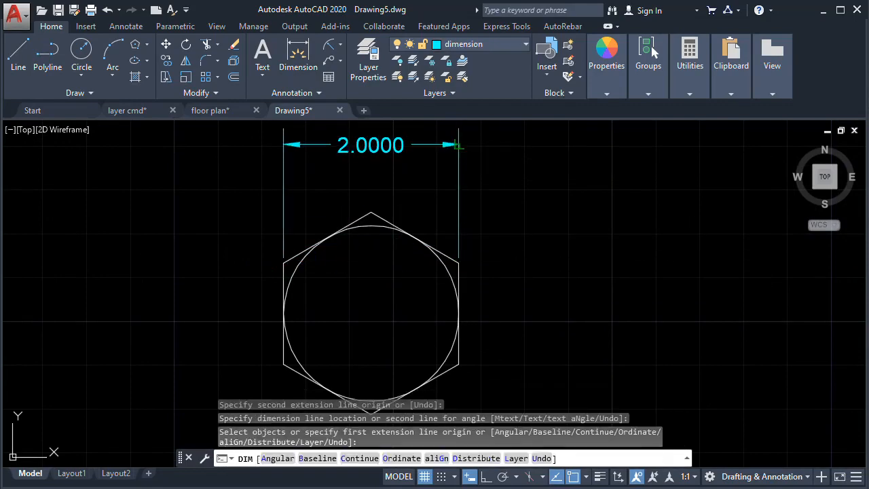
Step: Add a vertical dimension between the hexagon's top and bottom corners, placed to the right of the shape
click(298, 51)
middle_drag(369, 256, 369, 242)
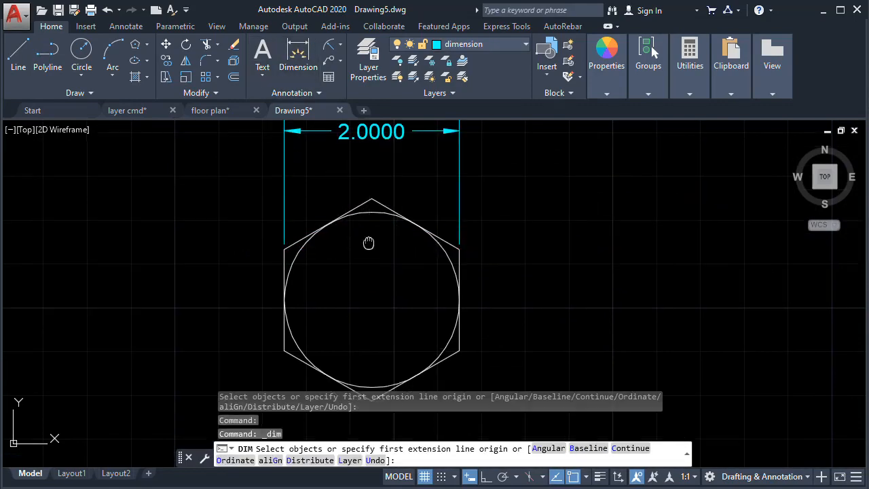
click(372, 198)
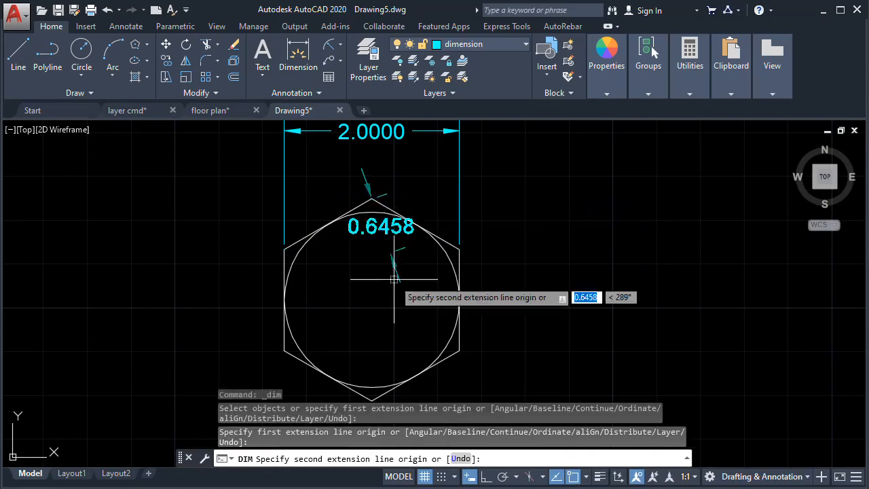
click(372, 399)
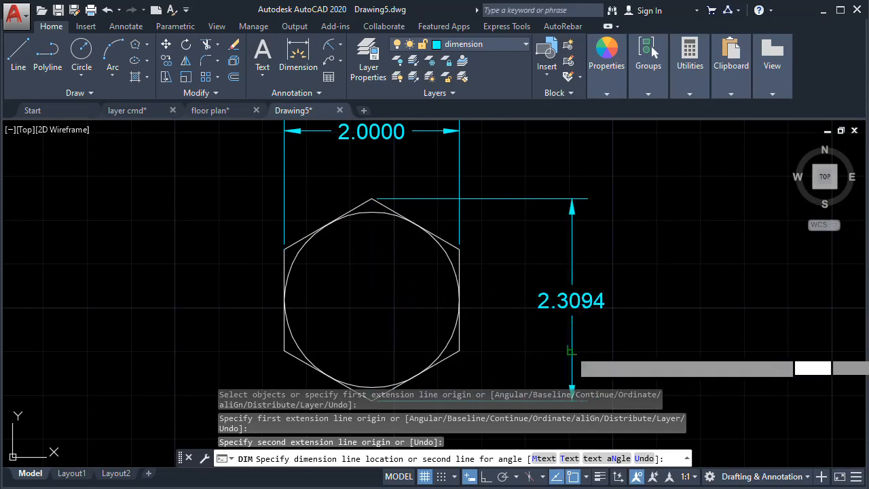
click(566, 348)
scroll(506, 353, down, 2)
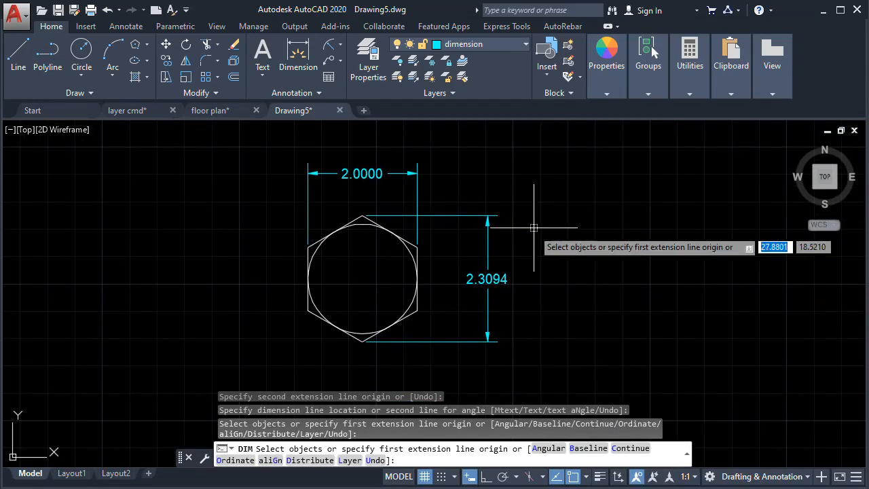
key(Escape)
Step: Add a diameter dimension to the circle, with its text placed outside the hexagon at the upper right
click(330, 46)
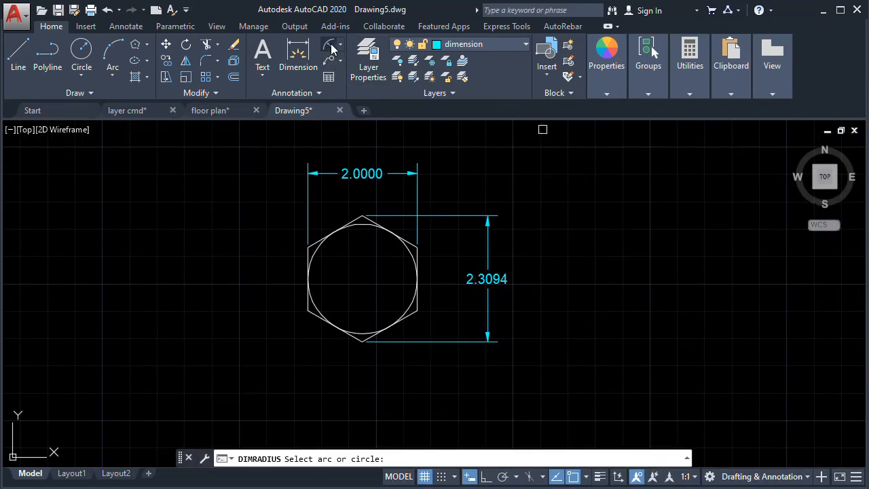
click(341, 46)
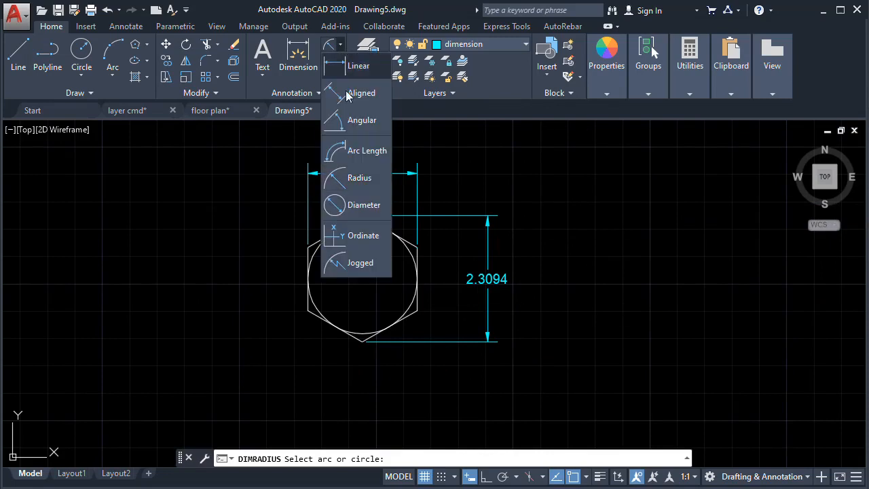
click(352, 208)
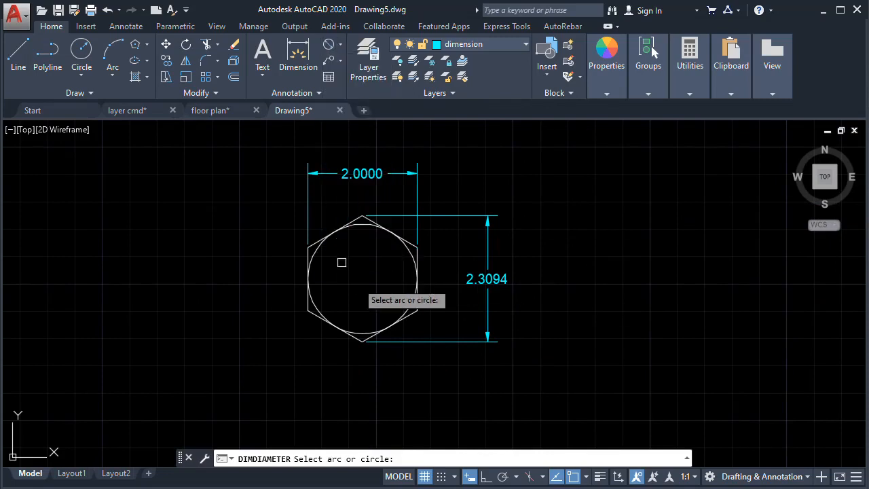
click(411, 255)
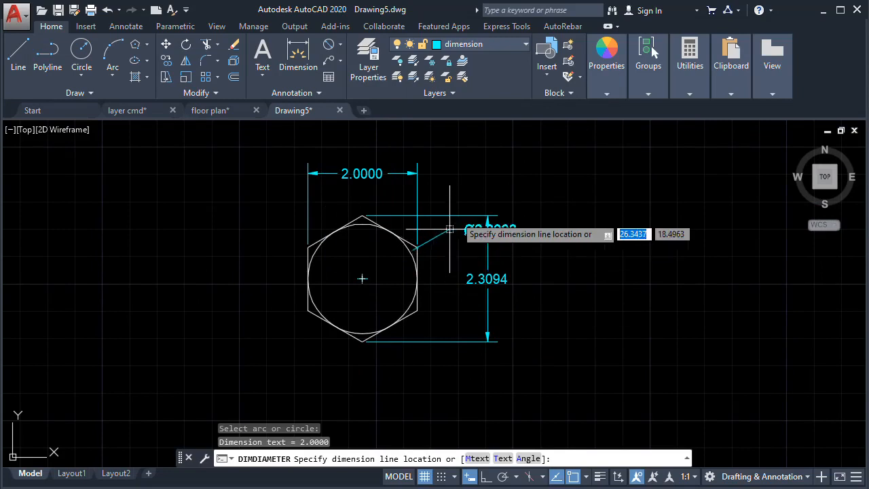
click(477, 178)
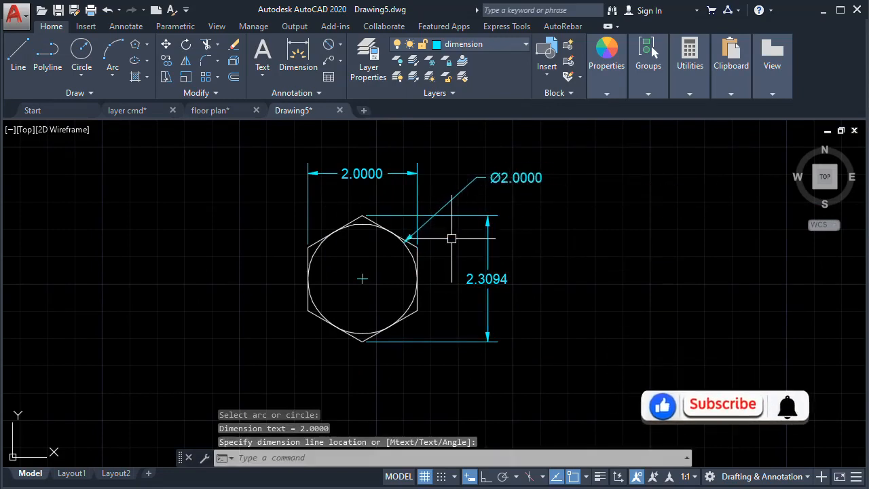
scroll(471, 257, up, 3)
middle_drag(474, 263, 507, 275)
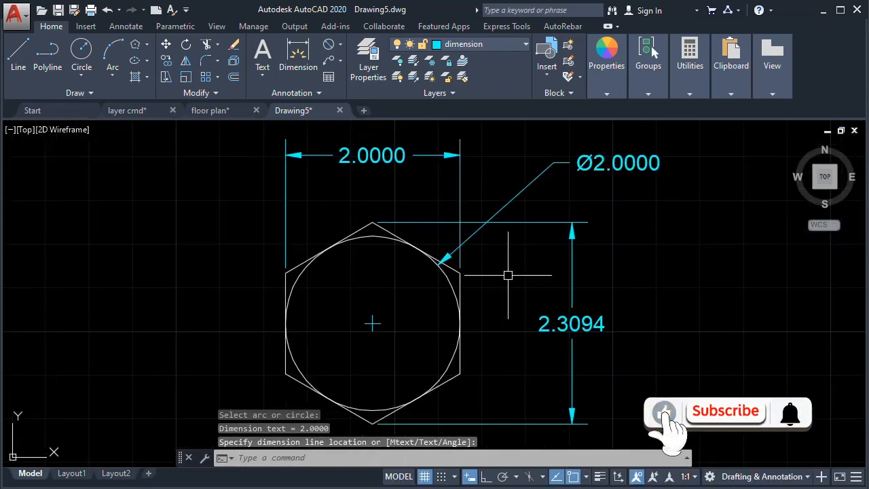
scroll(508, 275, down, 2)
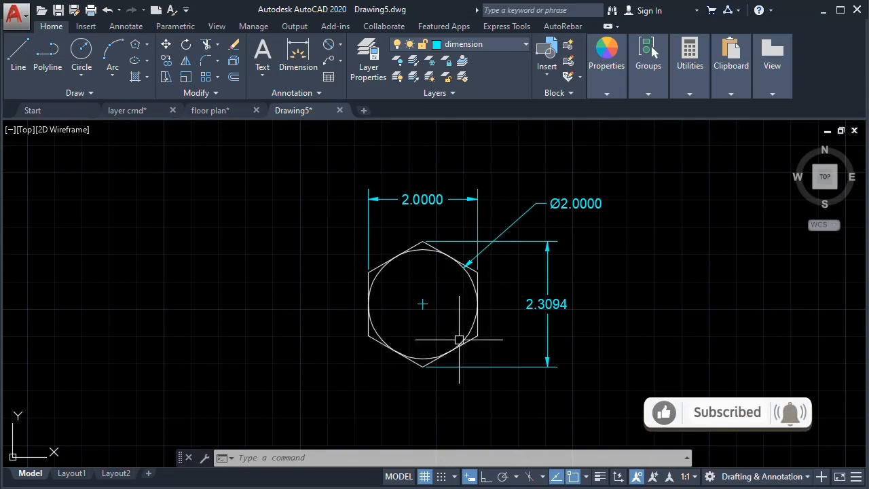
scroll(481, 308, up, 2)
scroll(535, 323, down, 2)
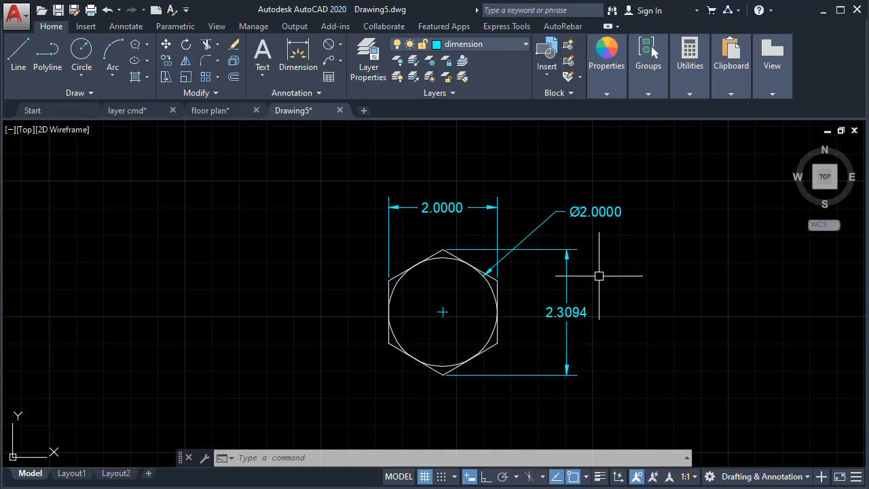
Step: Turn off the dimension layer even though it is the current layer
click(526, 46)
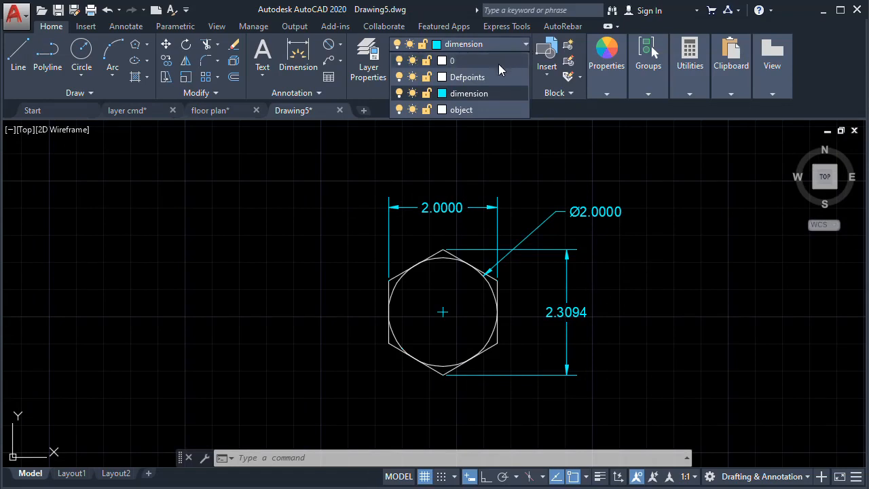
click(400, 96)
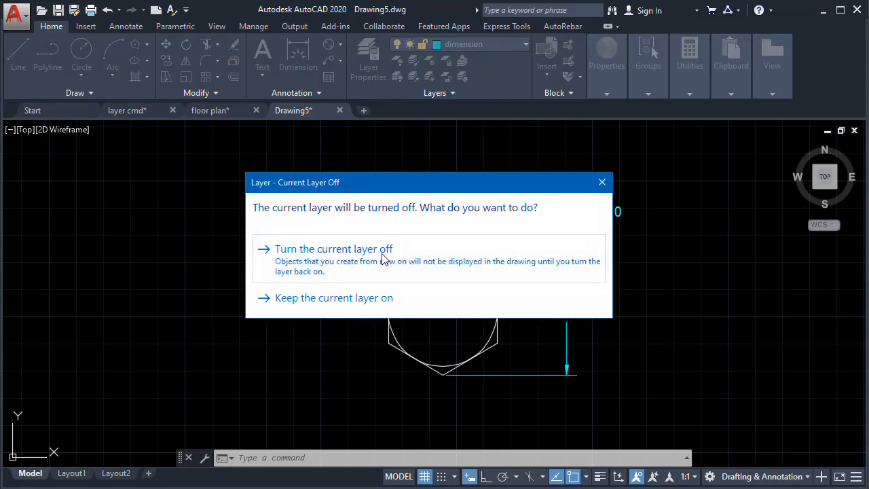
click(384, 258)
middle_drag(460, 304, 429, 260)
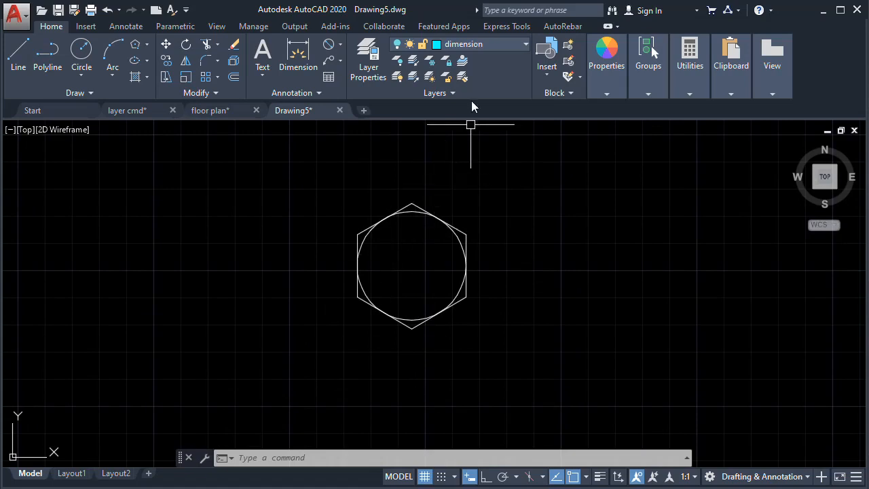
Step: Turn the dimension layer back on
click(473, 43)
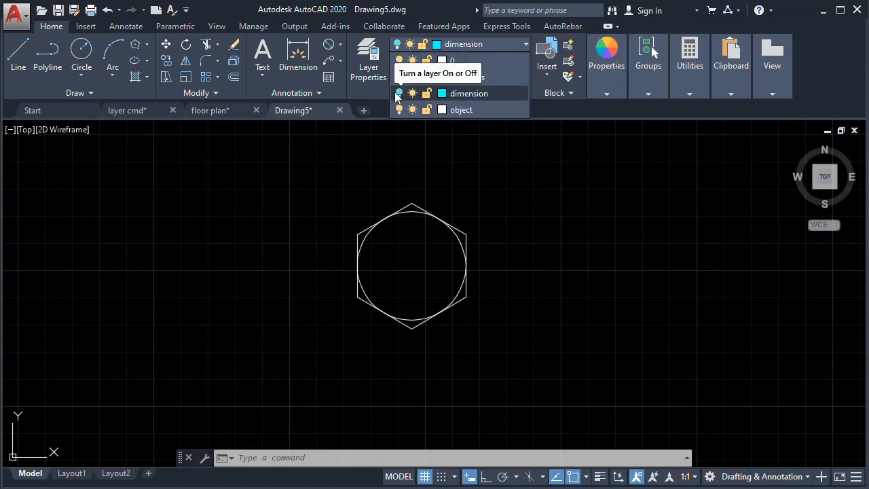
click(399, 94)
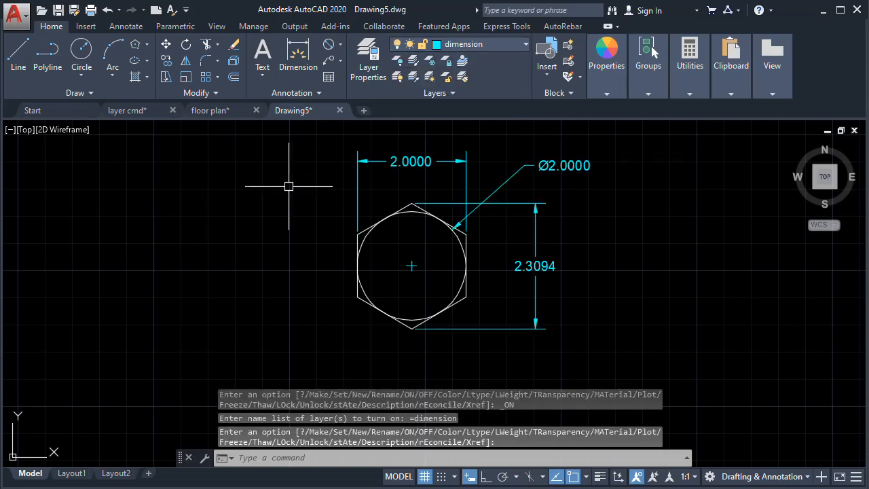
middle_drag(288, 186, 315, 185)
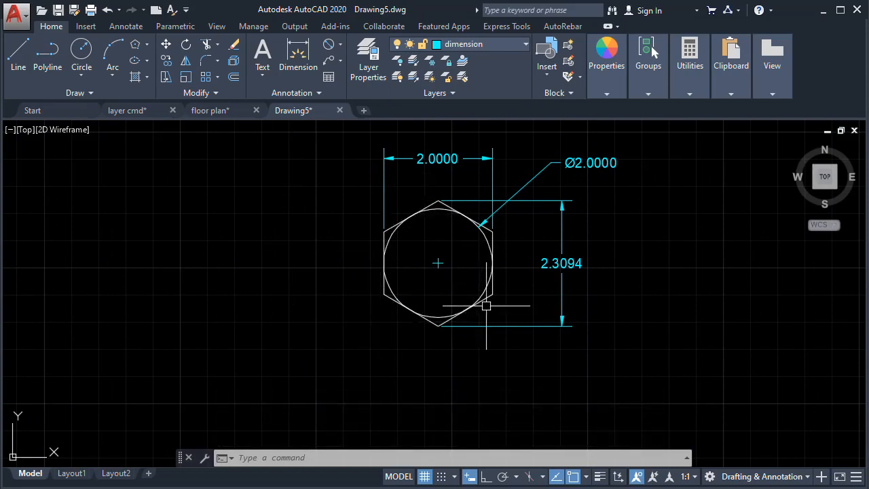
Step: Set the object layer's lineweight to 0.30 mm and close the layer manager
click(378, 72)
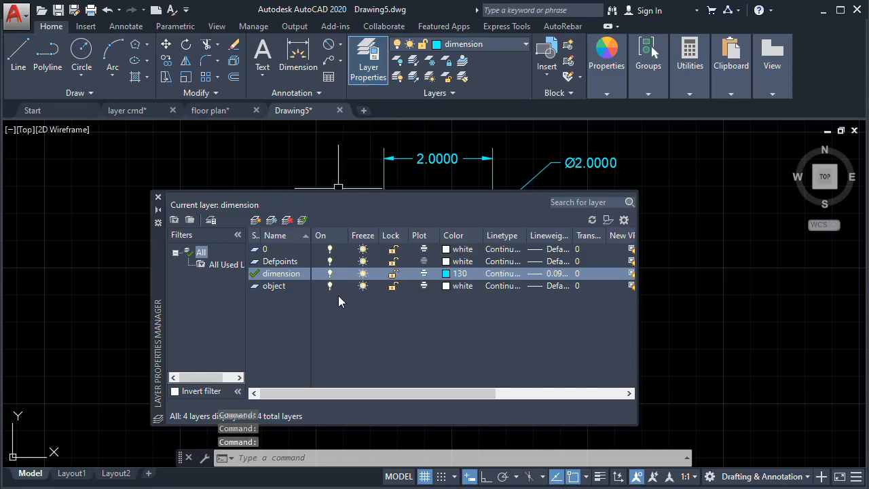
click(274, 286)
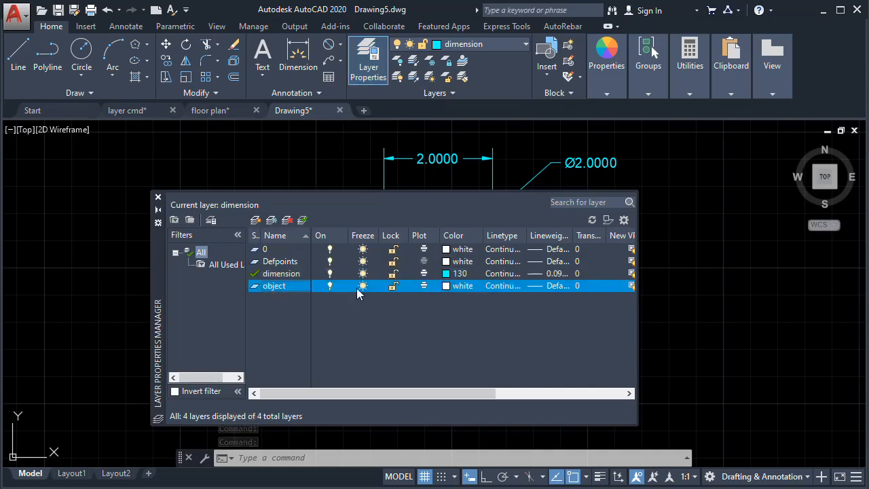
click(552, 285)
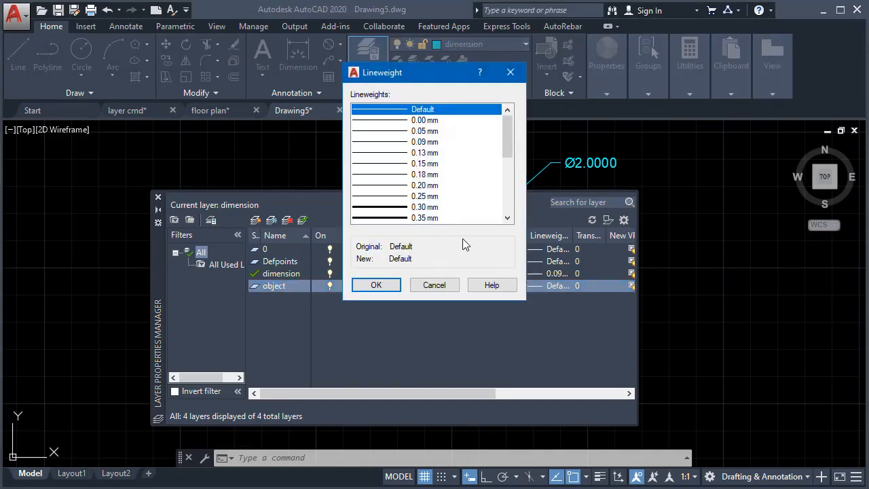
click(402, 208)
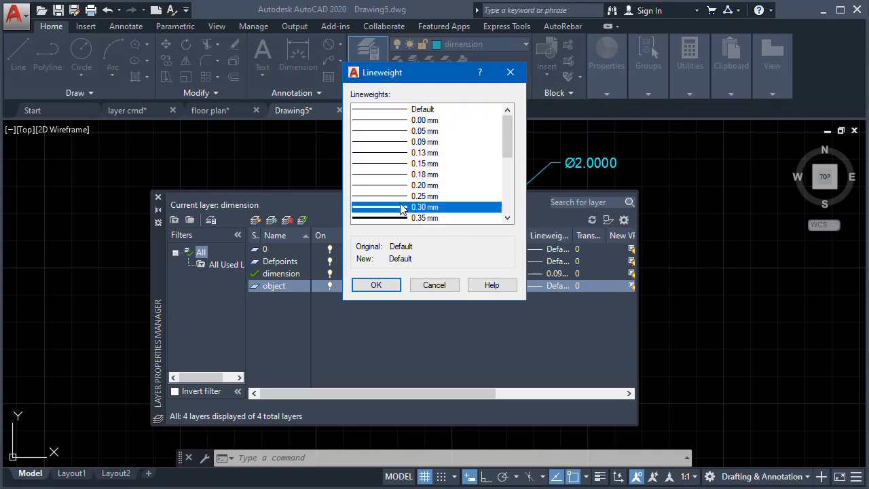
click(376, 285)
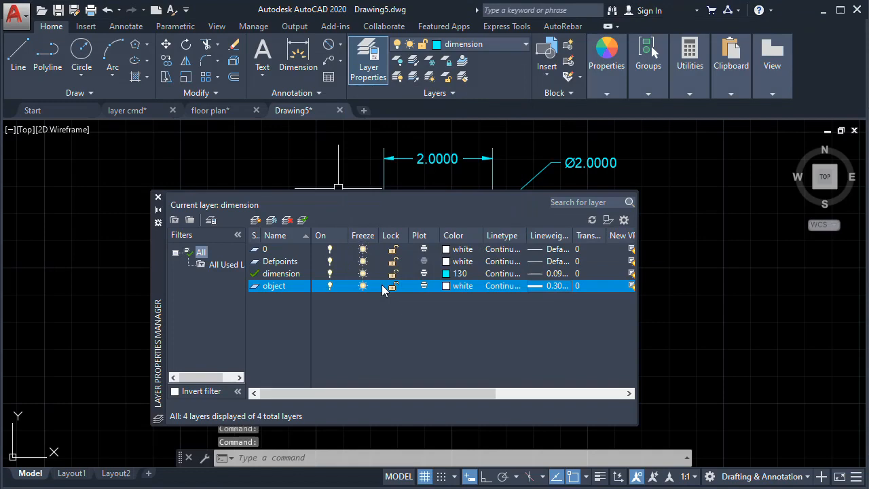
click(158, 198)
Step: Turn on the display of lineweights in the drawing
middle_drag(337, 302, 300, 303)
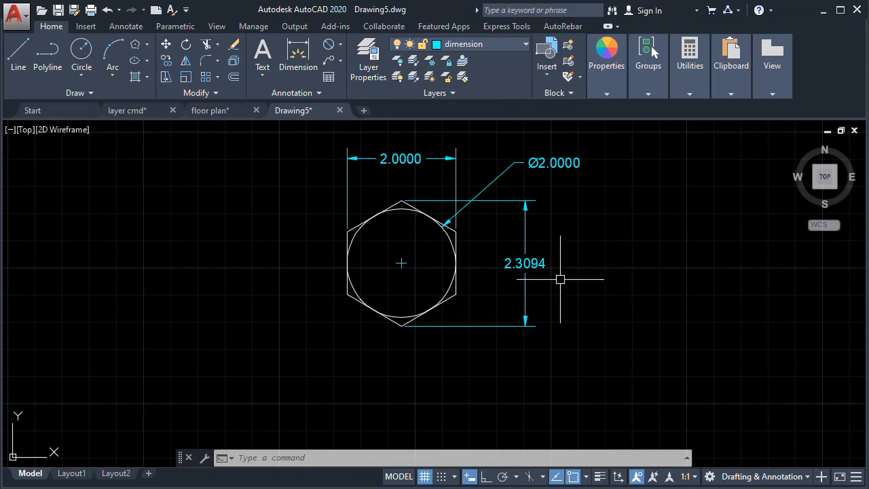
click(601, 477)
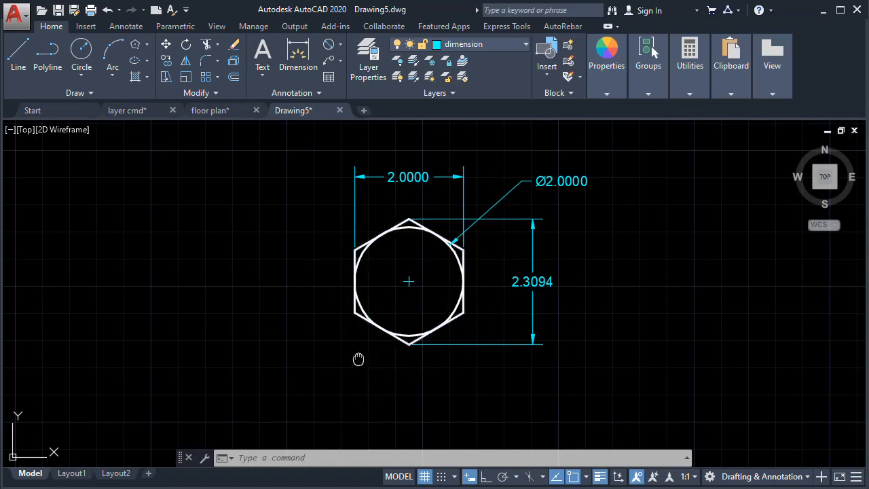
middle_drag(355, 356, 362, 365)
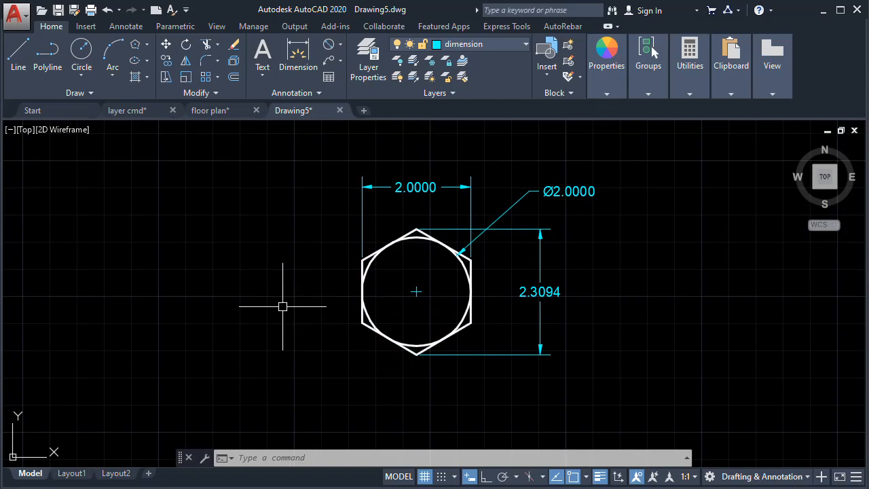
Step: Start changing the object layer's linetype and load the HIDDEN linetype from acad.lin
click(369, 68)
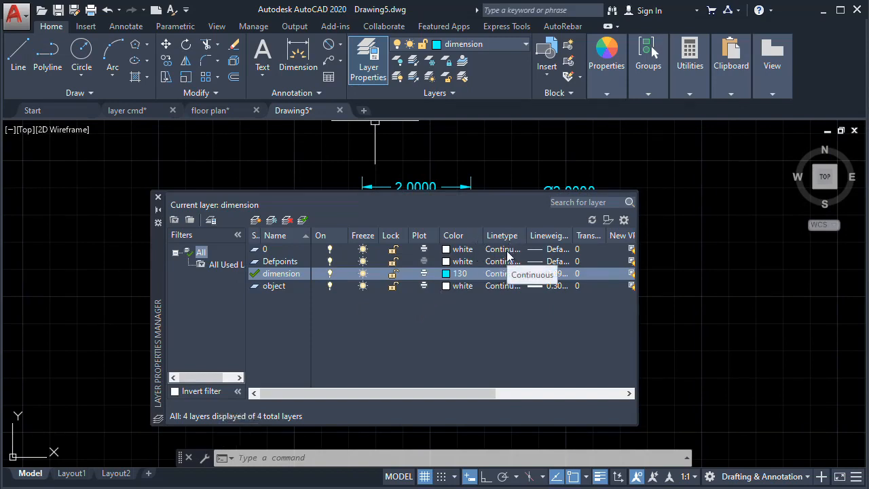
click(283, 286)
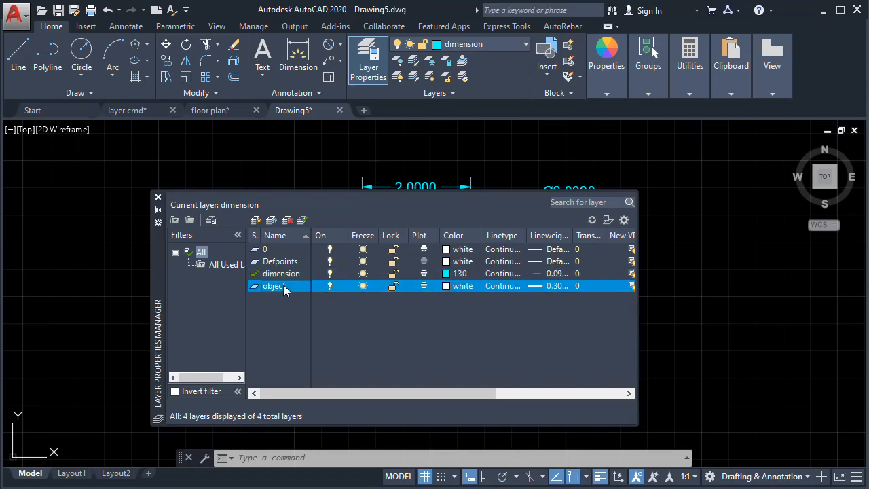
click(496, 286)
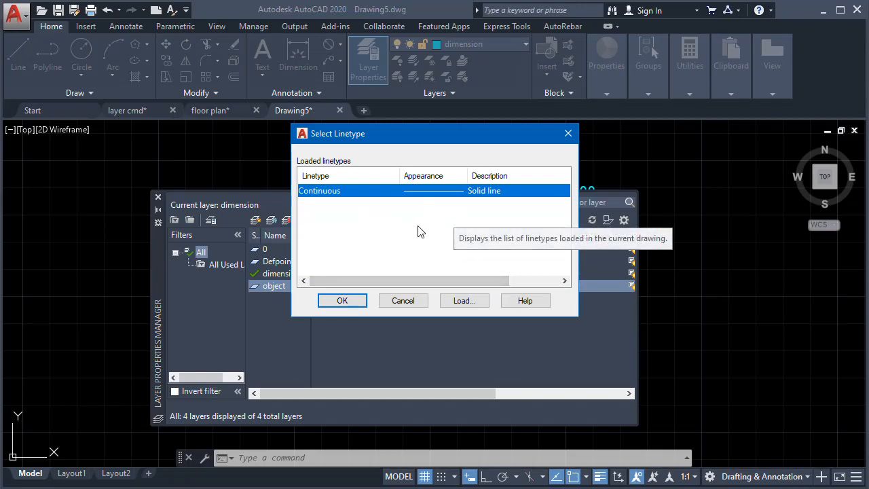
click(464, 300)
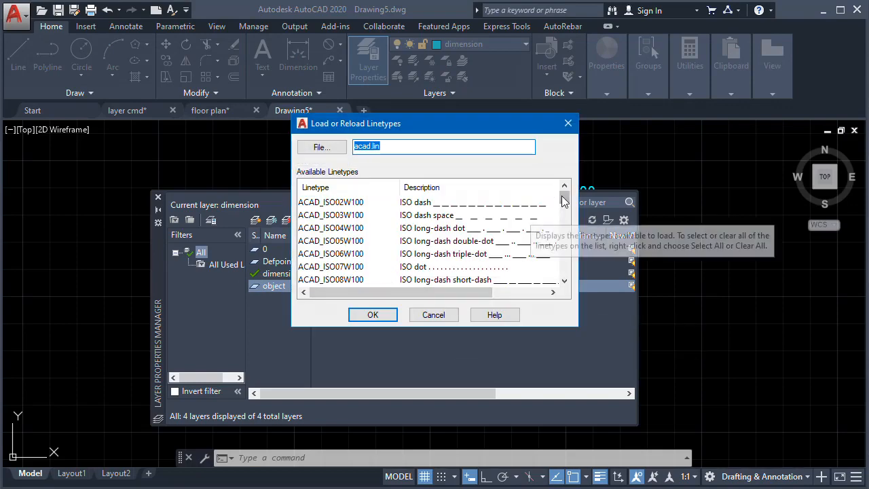
drag(564, 196, 568, 234)
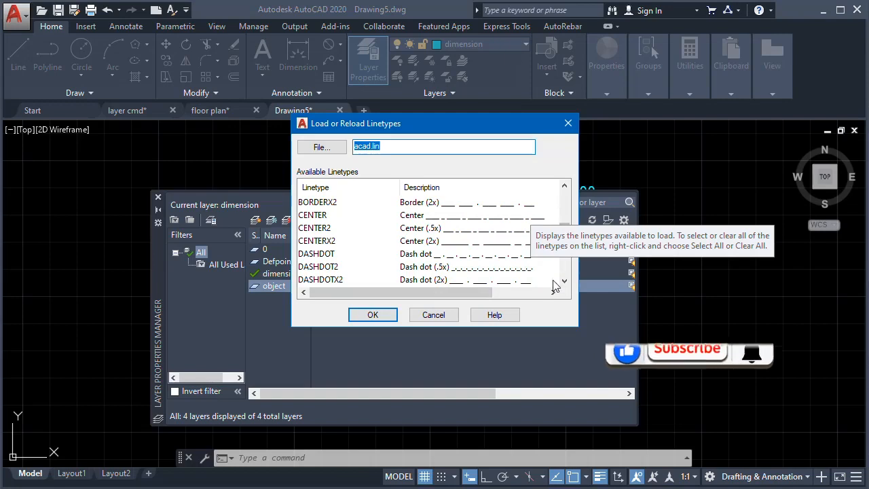
scroll(560, 284, down, 2)
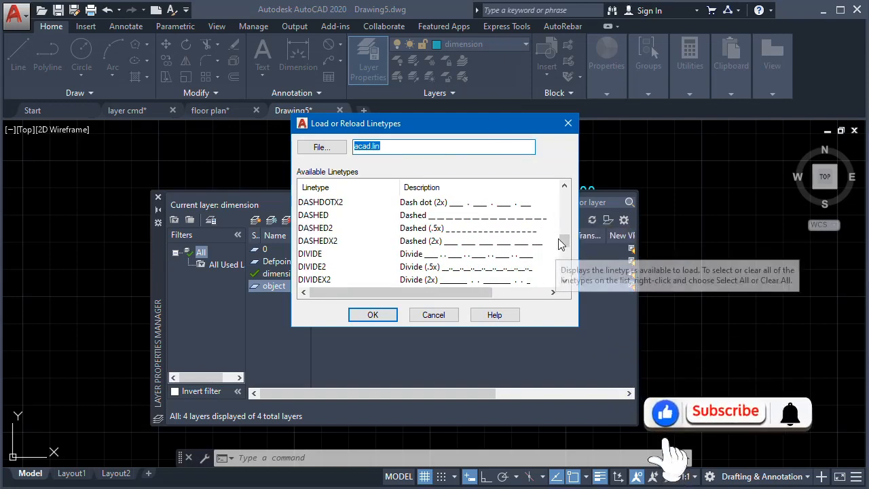
scroll(553, 268, down, 4)
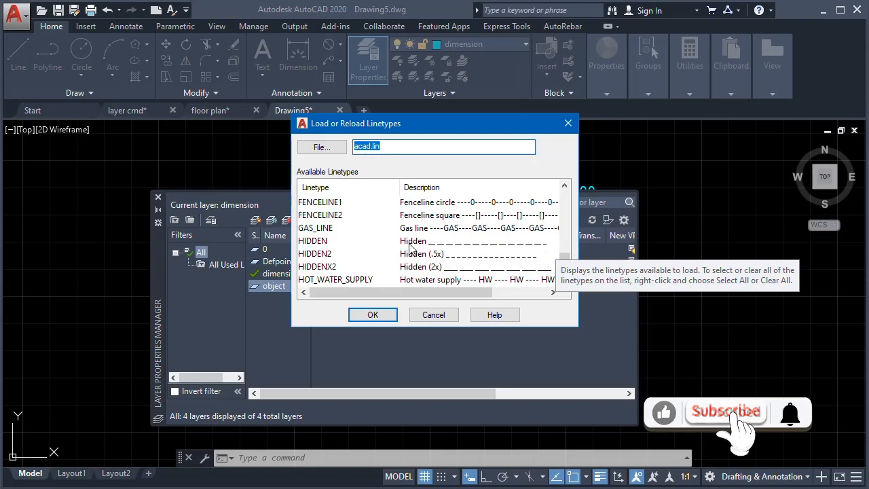
click(316, 241)
click(373, 314)
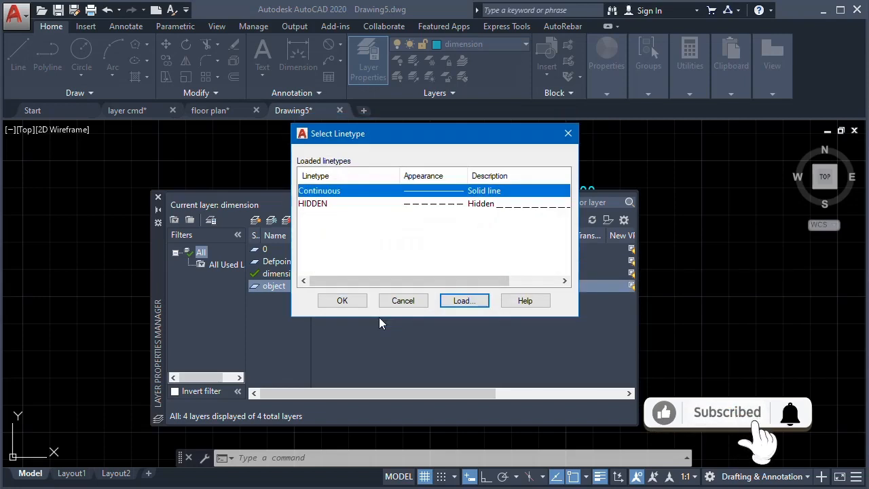
Step: Assign the loaded HIDDEN linetype to the object layer and close the layer manager
click(429, 205)
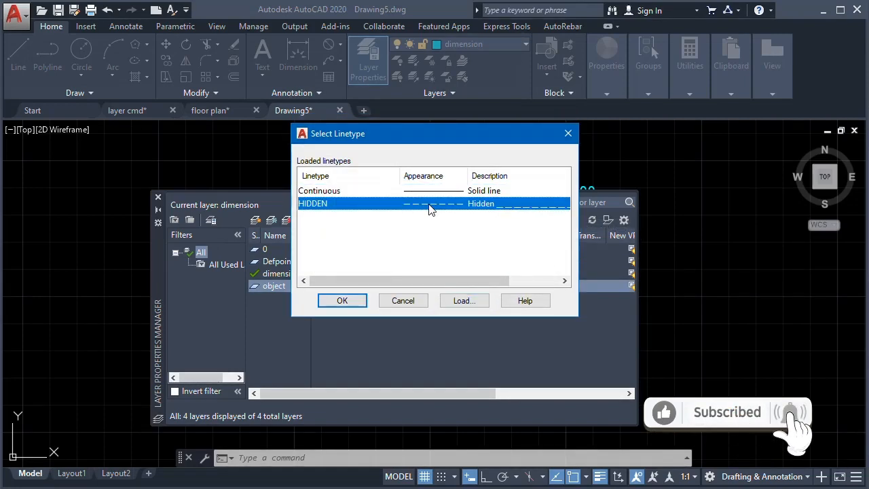
click(342, 301)
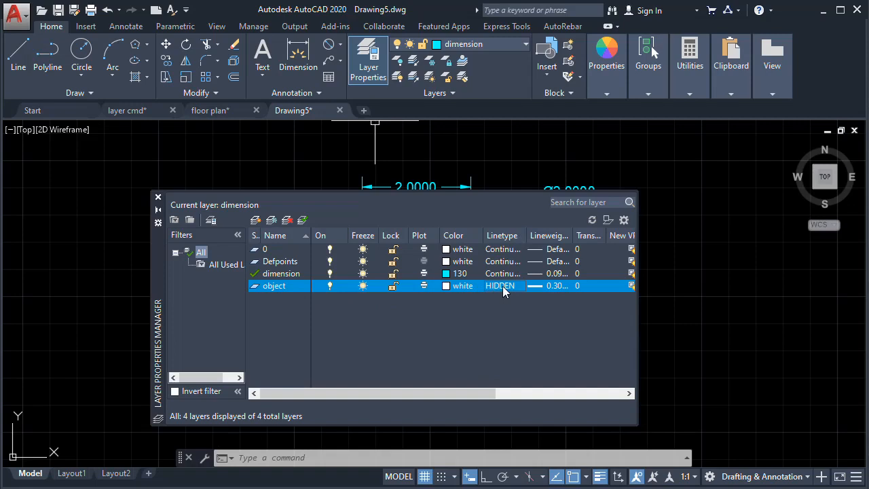
click(158, 197)
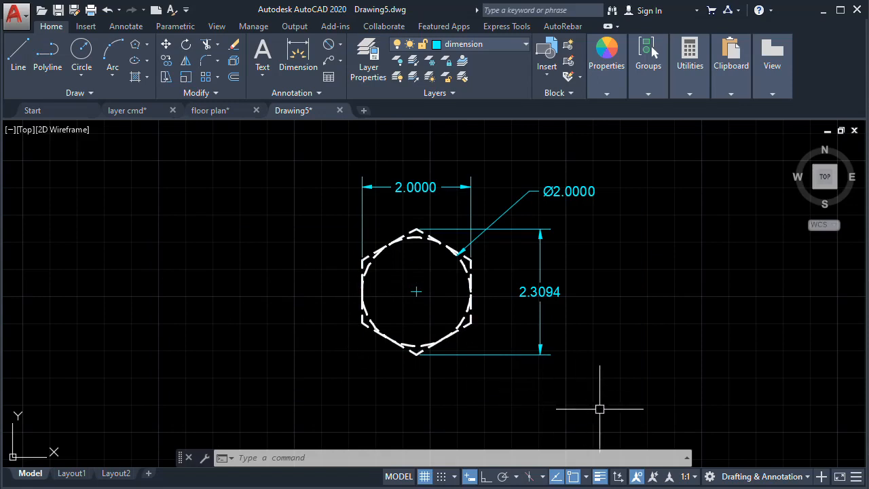
Step: Turn off the lineweight display and inspect the outlines of the hexagon and circle up close
click(600, 479)
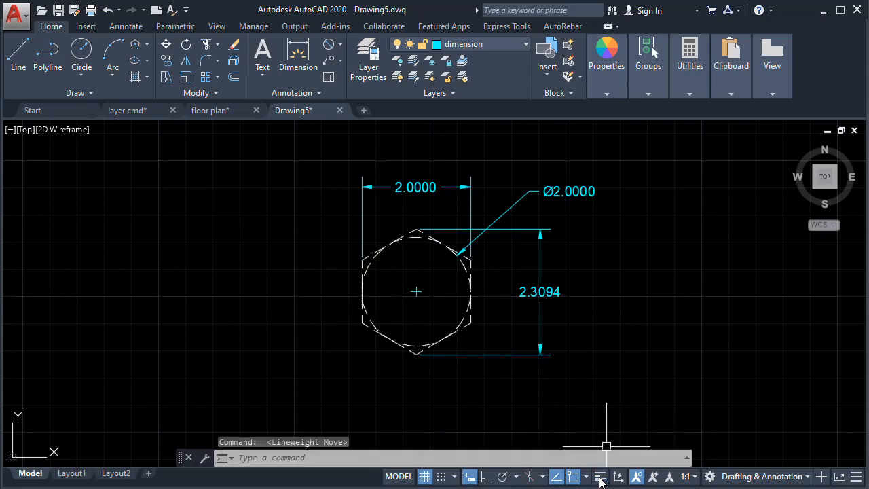
scroll(410, 300, up, 2)
middle_drag(443, 327, 433, 327)
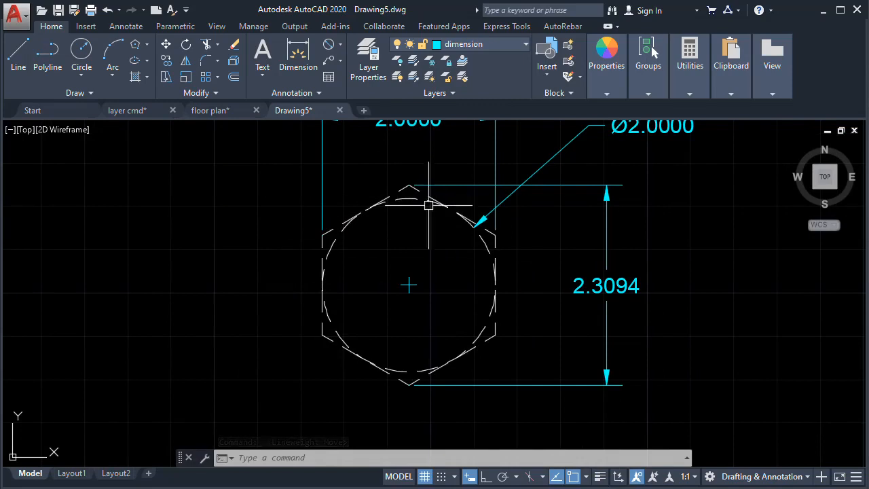
scroll(424, 279, down, 2)
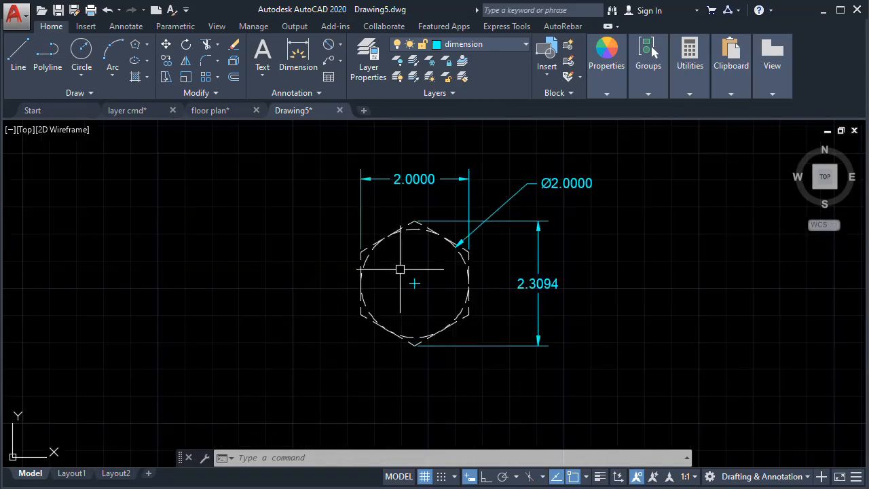
Step: Set the object layer's linetype back to Continuous
click(376, 77)
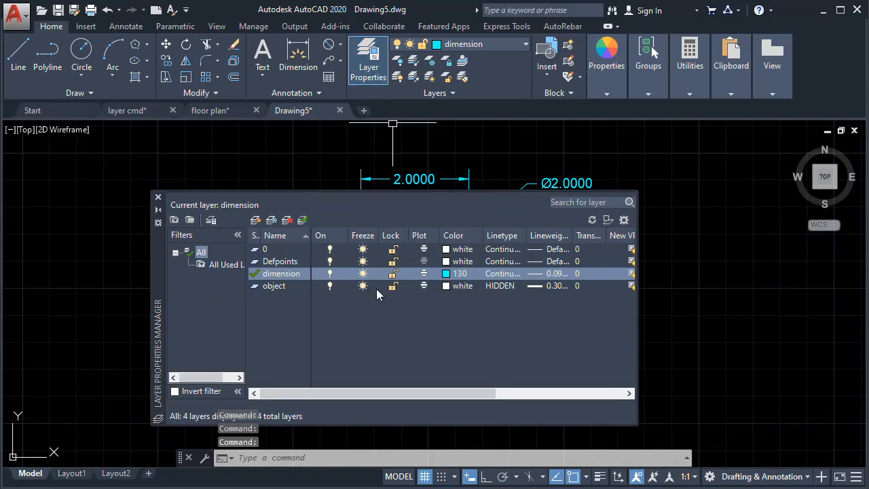
click(499, 285)
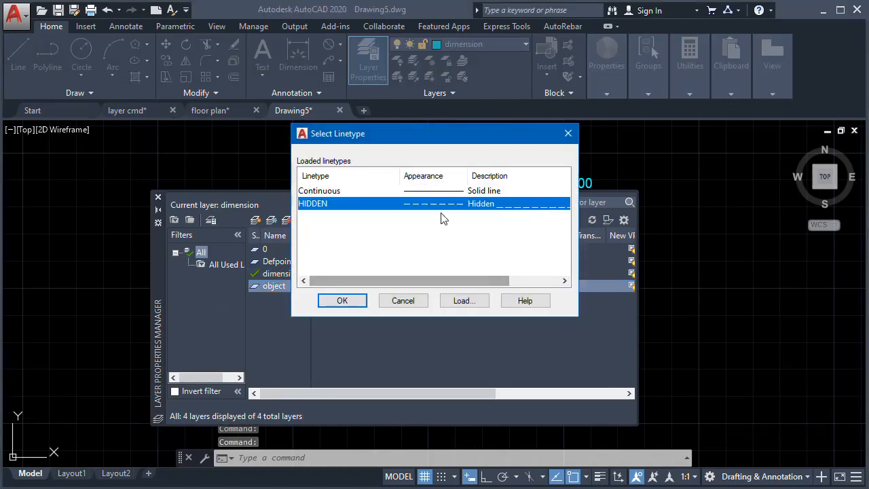
click(431, 193)
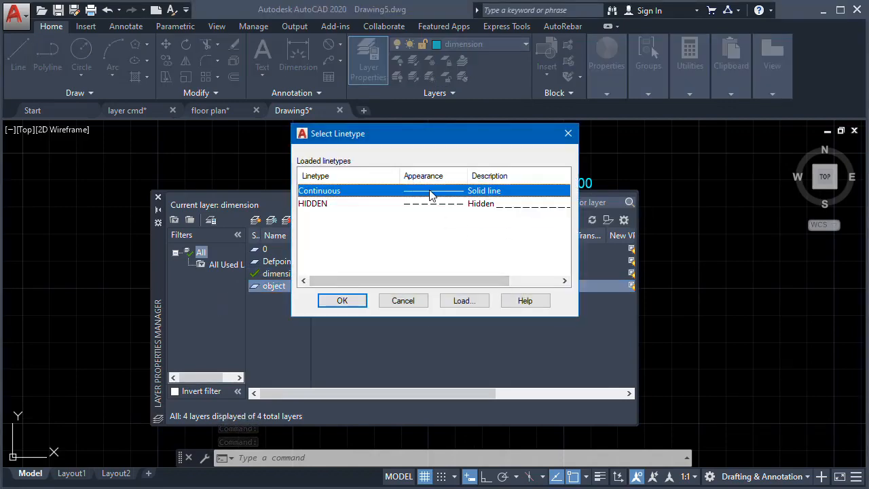
click(343, 301)
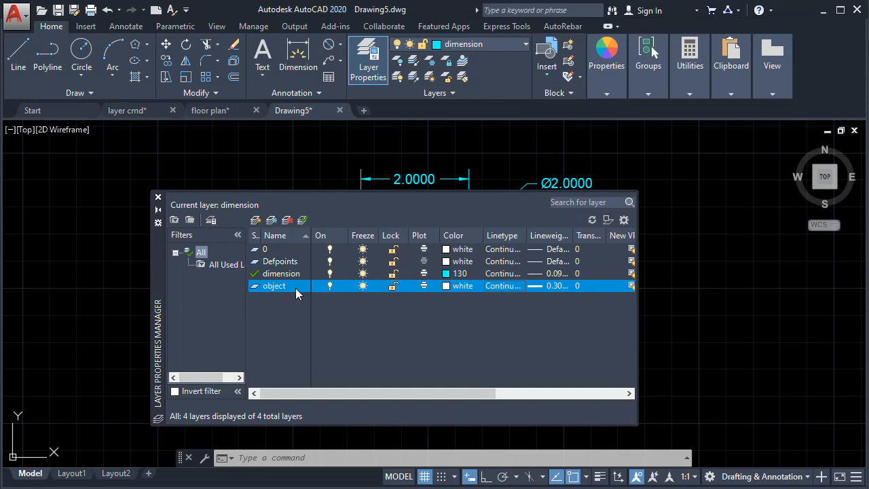
Step: Lock the object layer and try to edit the hexagon polyline in the drawing
click(395, 287)
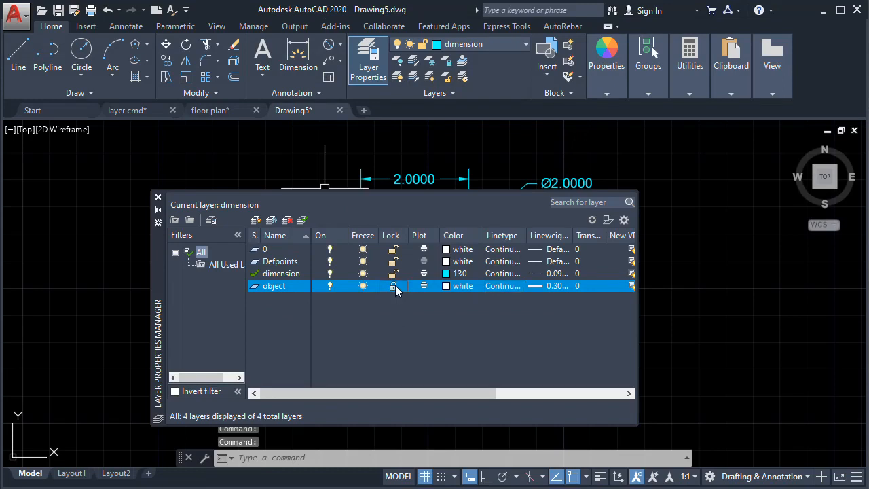
click(158, 197)
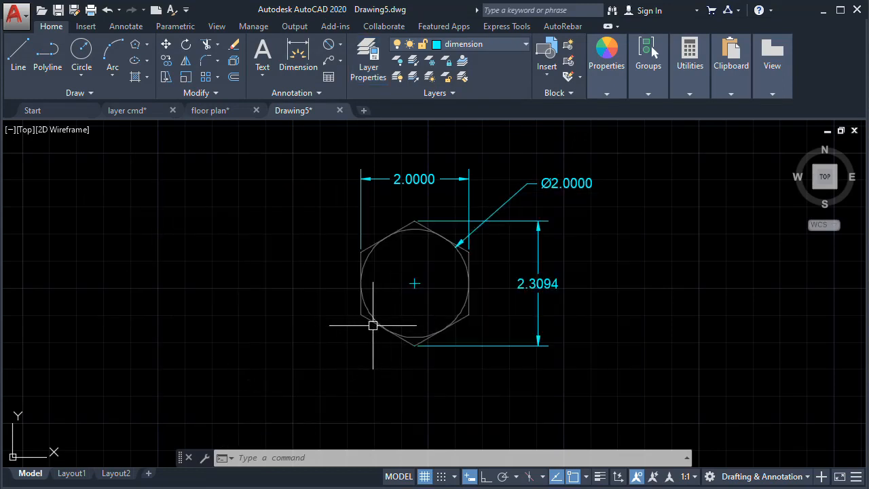
double_click(360, 294)
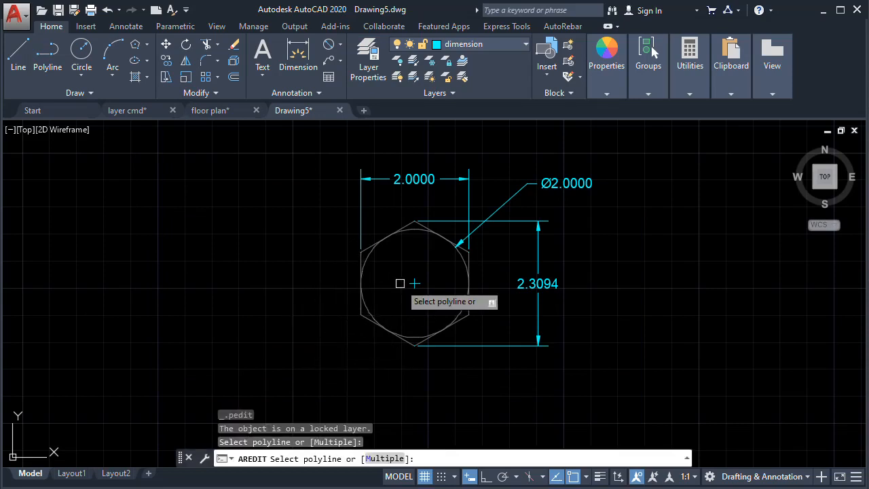
key(Escape)
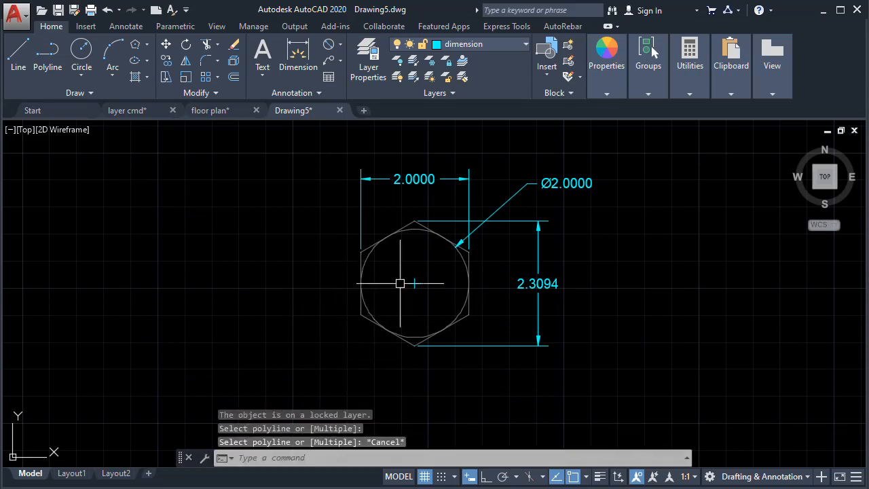
Step: Unlock the object layer and move the layer manager clear of the hexagon and circle
click(364, 67)
drag(153, 267, 107, 302)
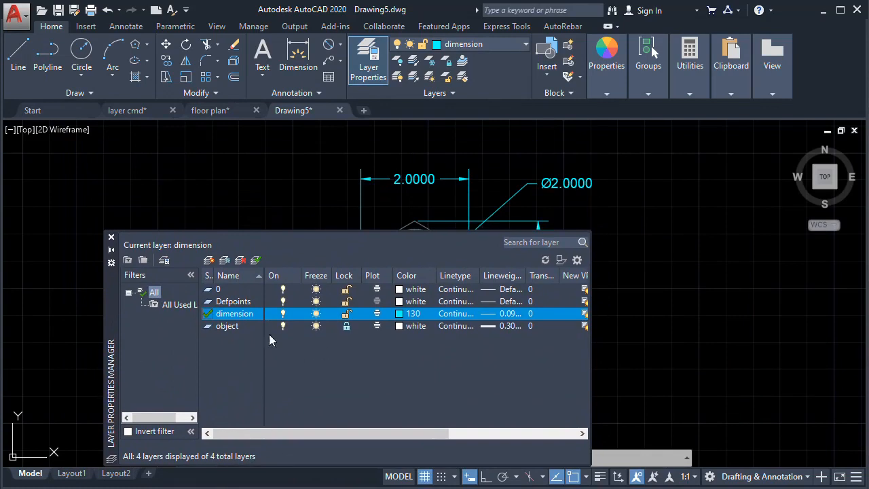
click(235, 326)
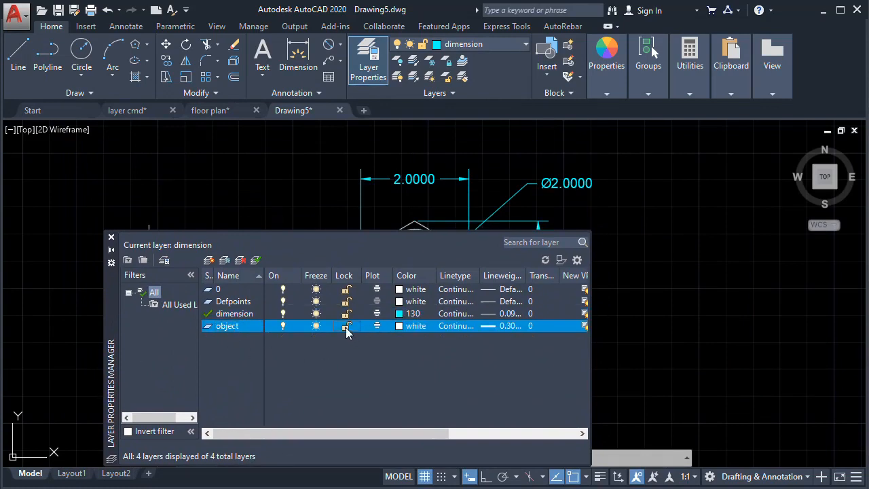
drag(111, 301, 107, 437)
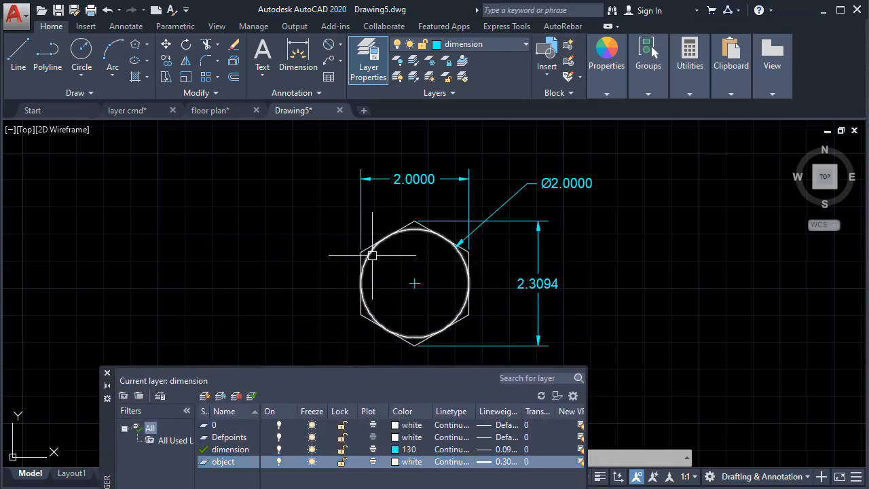
Step: Widen the Freeze column slightly, freeze the object layer and close the layer manager
mouse_move(108, 435)
mouse_down()
mouse_move(86, 270)
mouse_move(59, 254)
mouse_up()
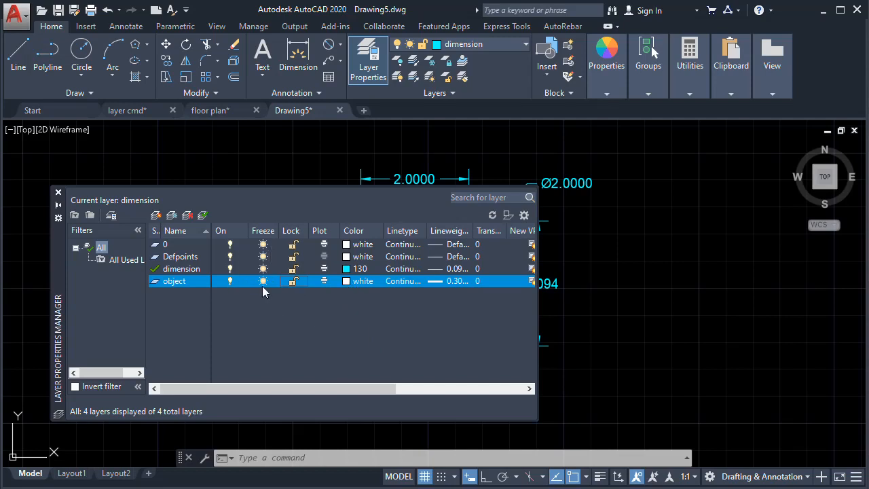
mouse_move(281, 232)
mouse_down()
mouse_move(294, 231)
mouse_move(284, 231)
mouse_up()
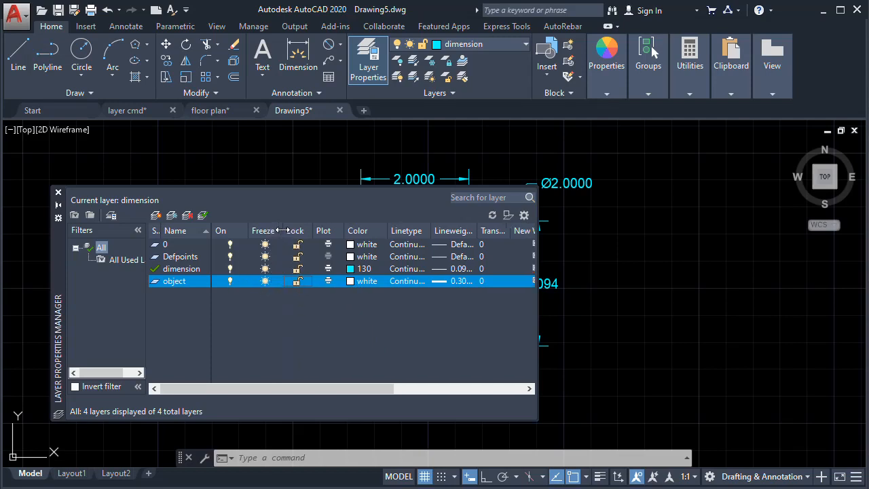
click(266, 281)
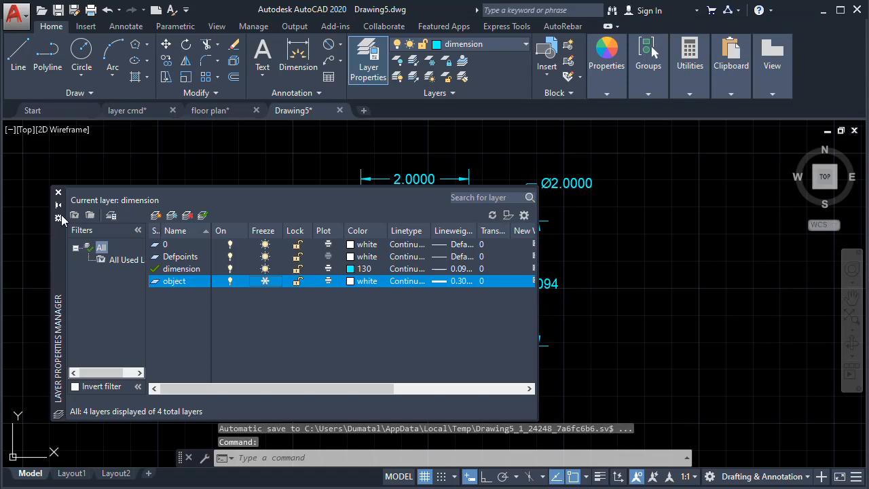
click(58, 193)
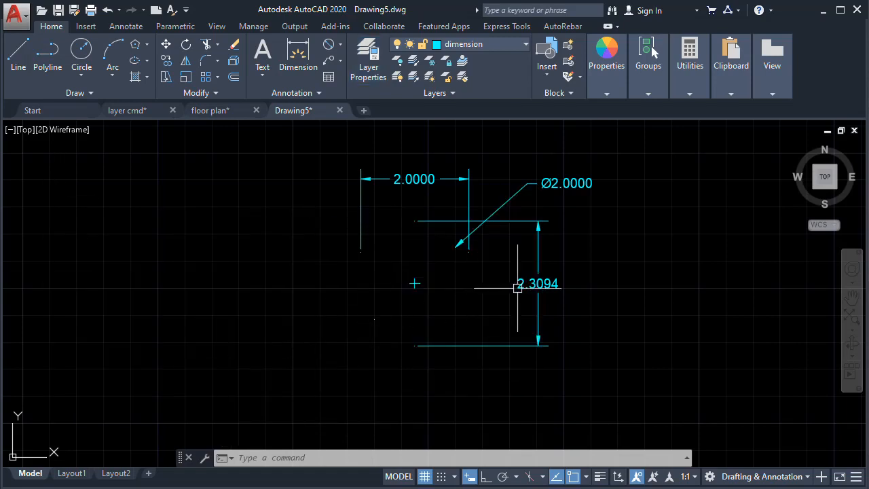
Step: Thaw the object layer and close the layer manager
click(369, 78)
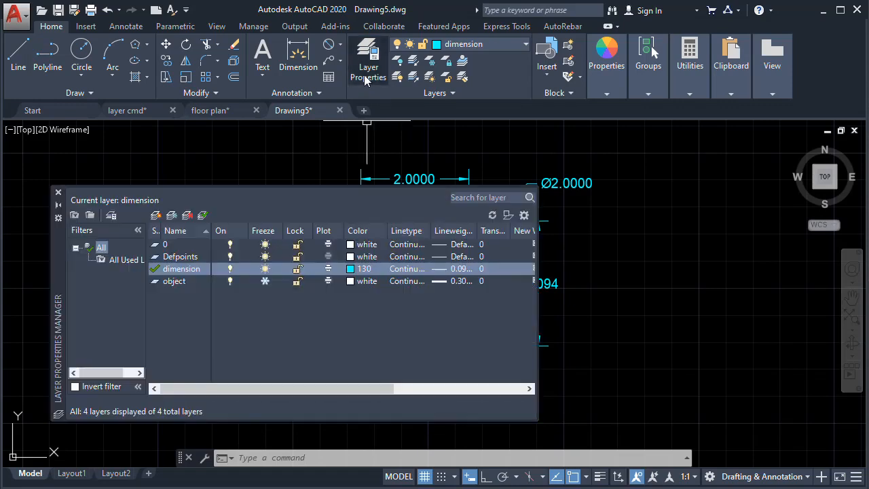
click(265, 281)
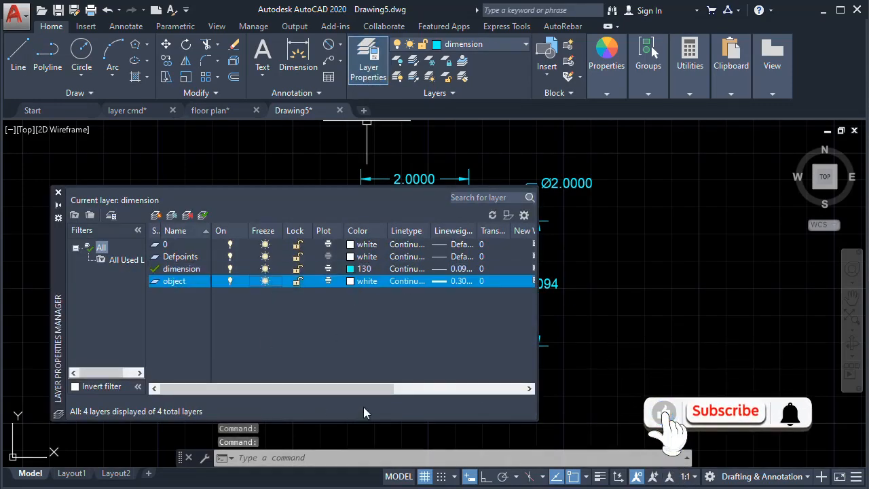
click(58, 193)
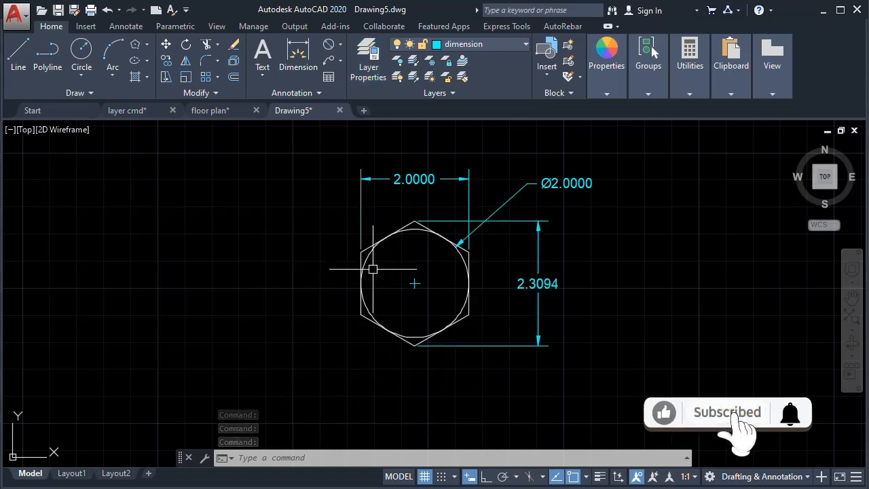
Step: Highlight the Defpoints layer in the layer manager, then close the manager
middle_drag(487, 382, 500, 403)
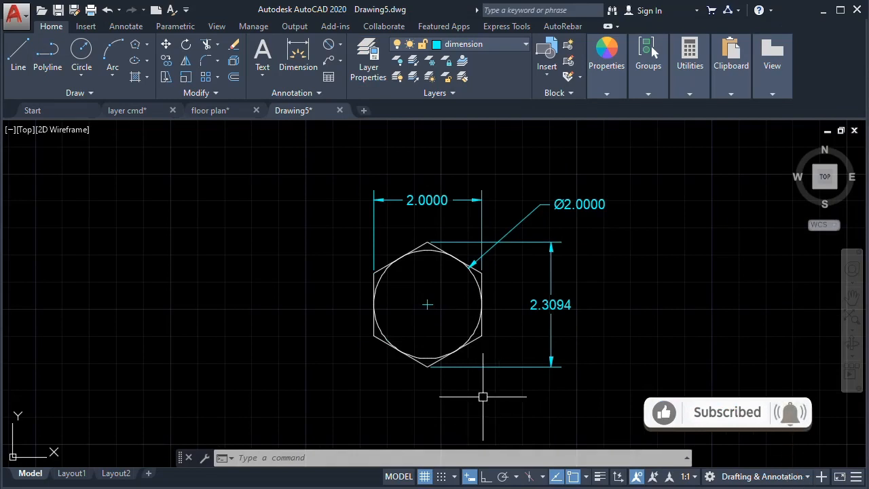
middle_drag(482, 396, 508, 383)
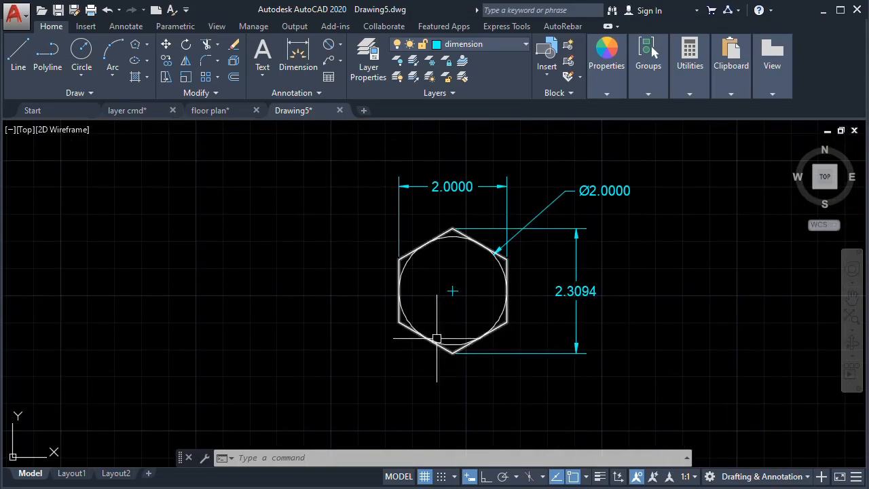
click(367, 66)
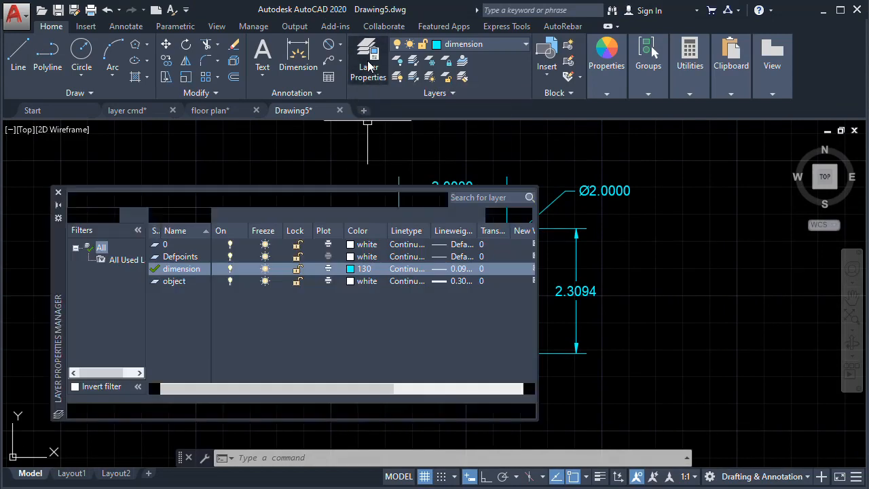
click(170, 256)
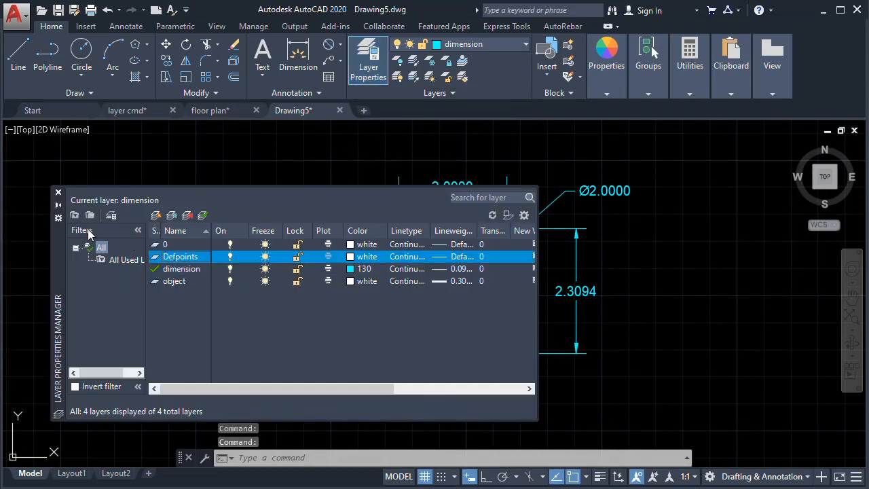
mouse_move(55, 252)
mouse_down()
mouse_move(60, 302)
mouse_move(41, 260)
mouse_up()
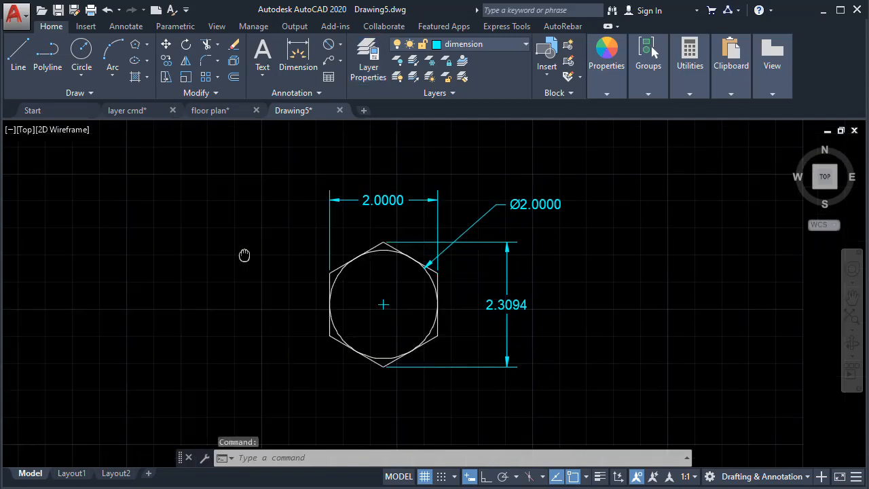
middle_drag(244, 255, 250, 271)
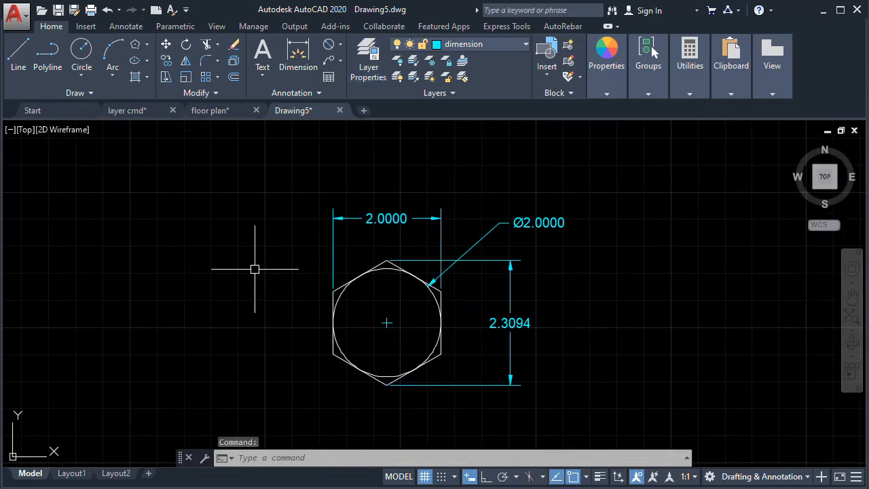
Step: Switch to the floor plan drawing and frame its dimensioned floor plan
click(212, 111)
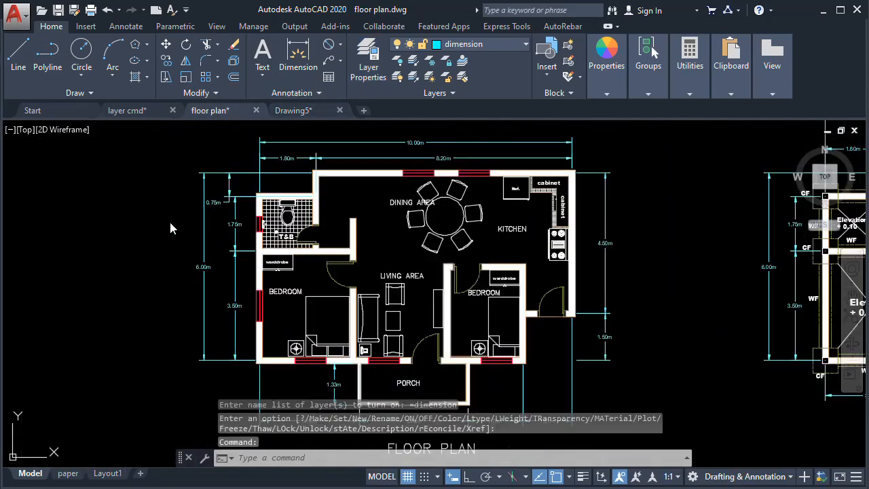
scroll(180, 339, down, 4)
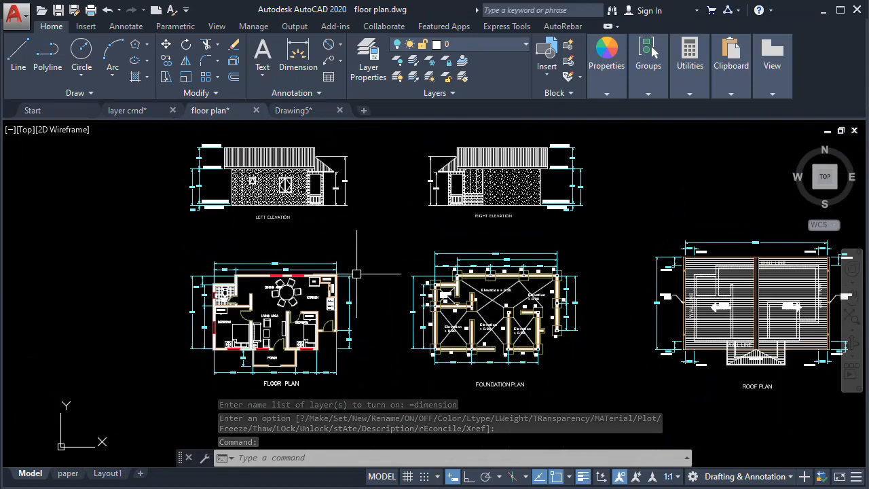
middle_drag(357, 276, 440, 260)
scroll(373, 308, up, 1)
mouse_move(373, 308)
middle_down()
mouse_move(392, 319)
mouse_move(419, 301)
mouse_move(423, 281)
middle_up()
scroll(416, 298, up, 1)
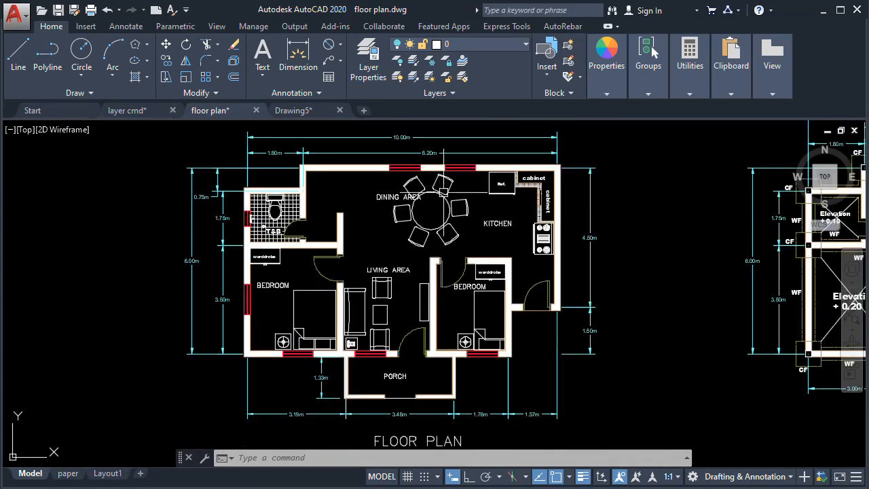
Step: Examine the floor plan drawing's list of layers and the filled walls around the T&B and dining area
click(522, 44)
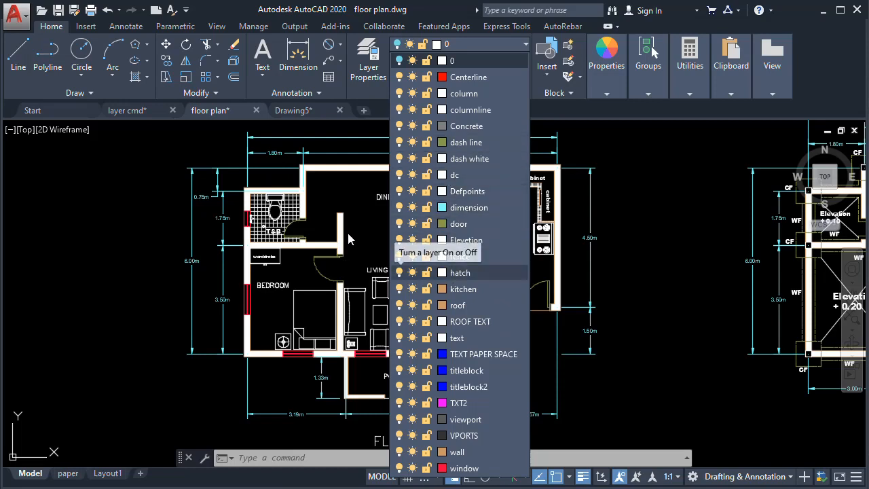
click(630, 162)
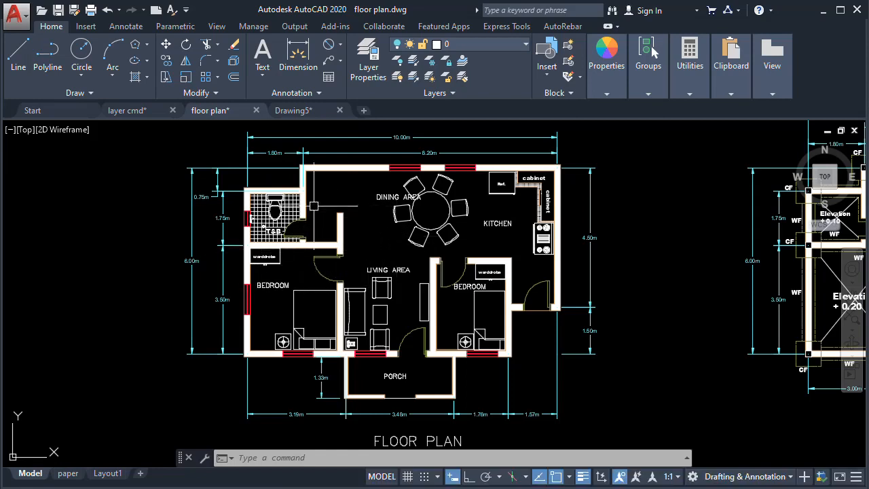
scroll(313, 172, up, 5)
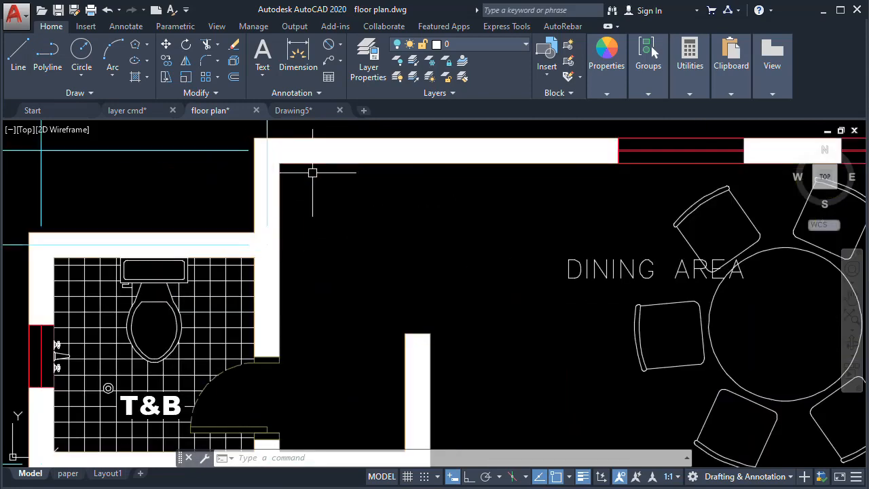
scroll(292, 211, down, 4)
scroll(292, 211, down, 3)
Step: Turn off the hatch layer and inspect the floor plan without its hatching
click(525, 44)
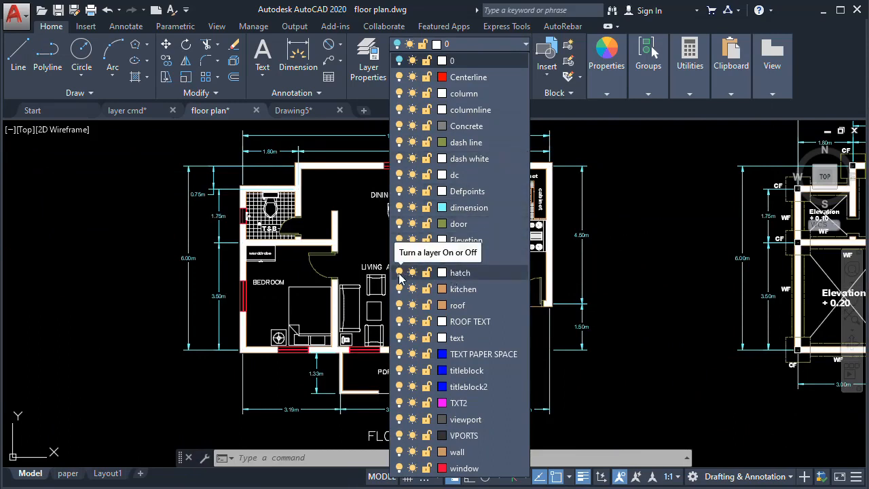
click(399, 272)
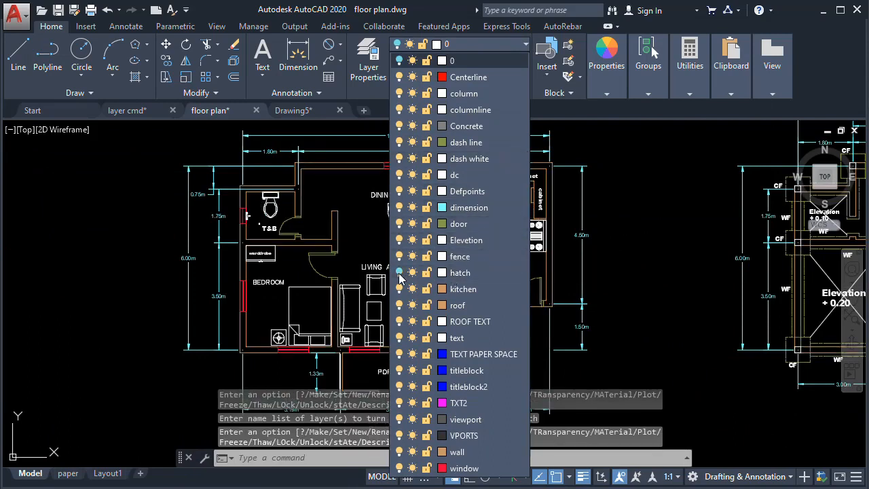
click(612, 204)
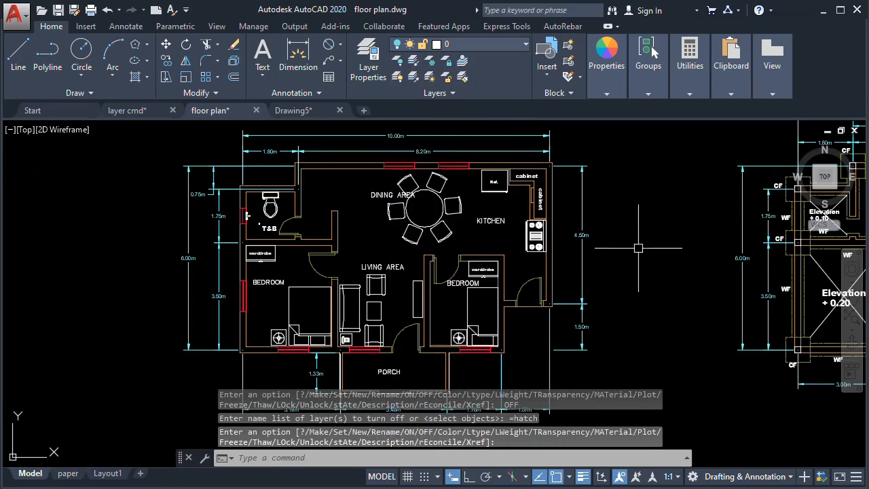
scroll(639, 248, down, 3)
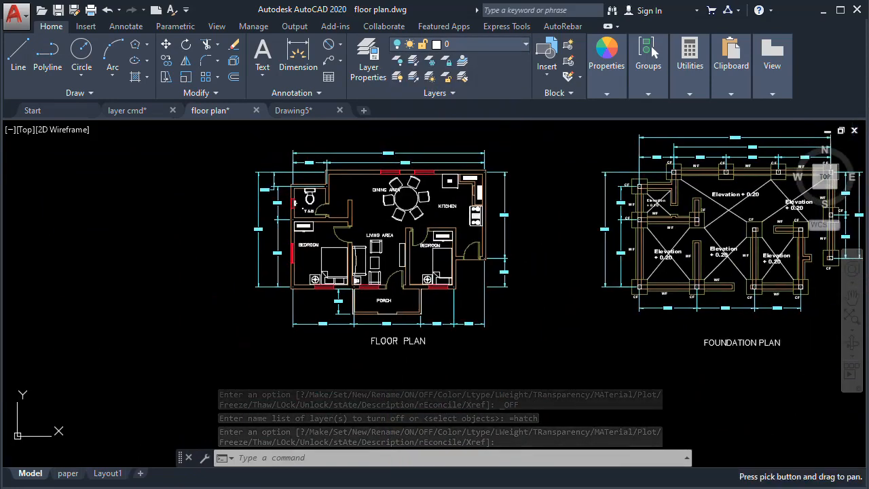
scroll(358, 292, up, 2)
middle_drag(357, 292, 348, 366)
middle_drag(627, 314, 687, 310)
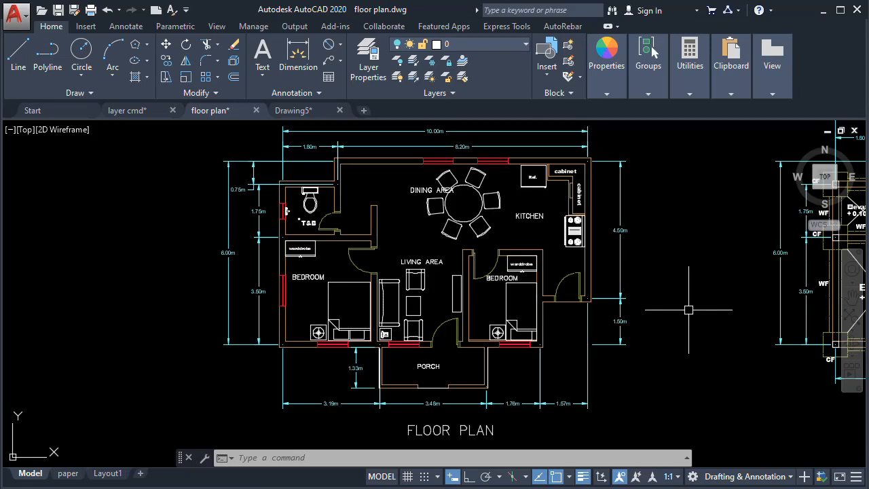
Step: Turn the hatch layer back on in the floor plan drawing
click(525, 45)
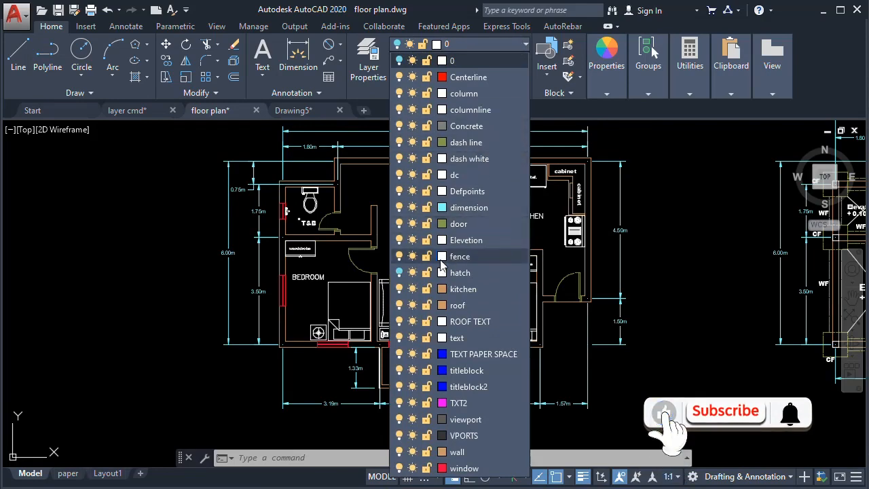
click(399, 272)
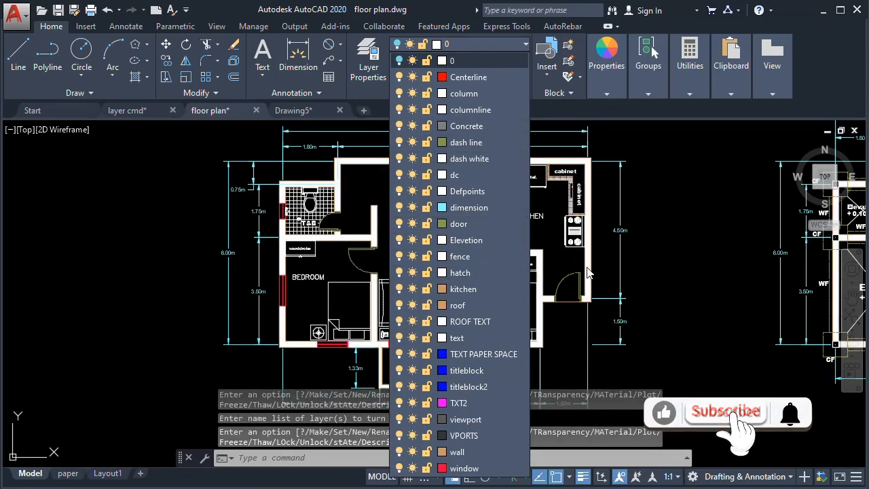
click(663, 227)
Step: Look over the plans in the floor plan drawing and switch to the layer notes in the layer cmd drawing
scroll(665, 238, down, 1)
middle_drag(667, 246, 367, 305)
middle_drag(366, 269, 406, 328)
scroll(362, 254, down, 1)
scroll(426, 263, down, 1)
middle_drag(426, 263, 431, 254)
scroll(407, 174, up, 1)
mouse_move(407, 174)
middle_down()
mouse_move(438, 226)
mouse_move(472, 256)
middle_up()
key(ctrl+Tab)
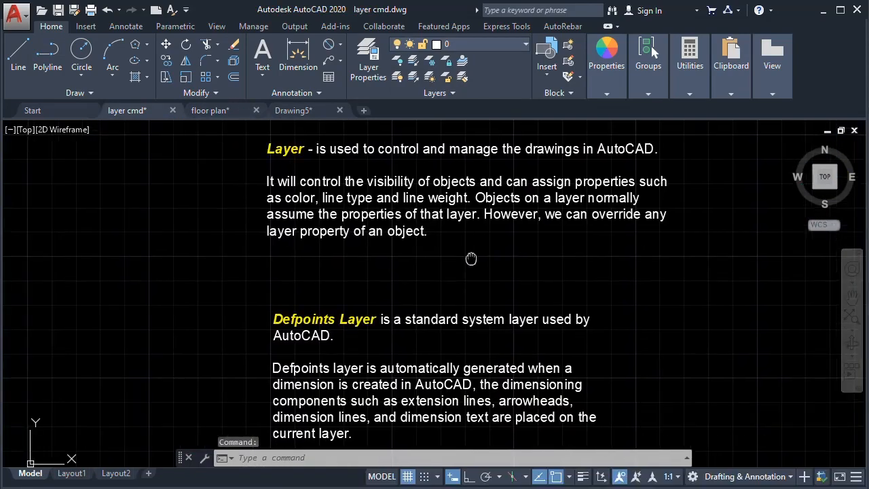